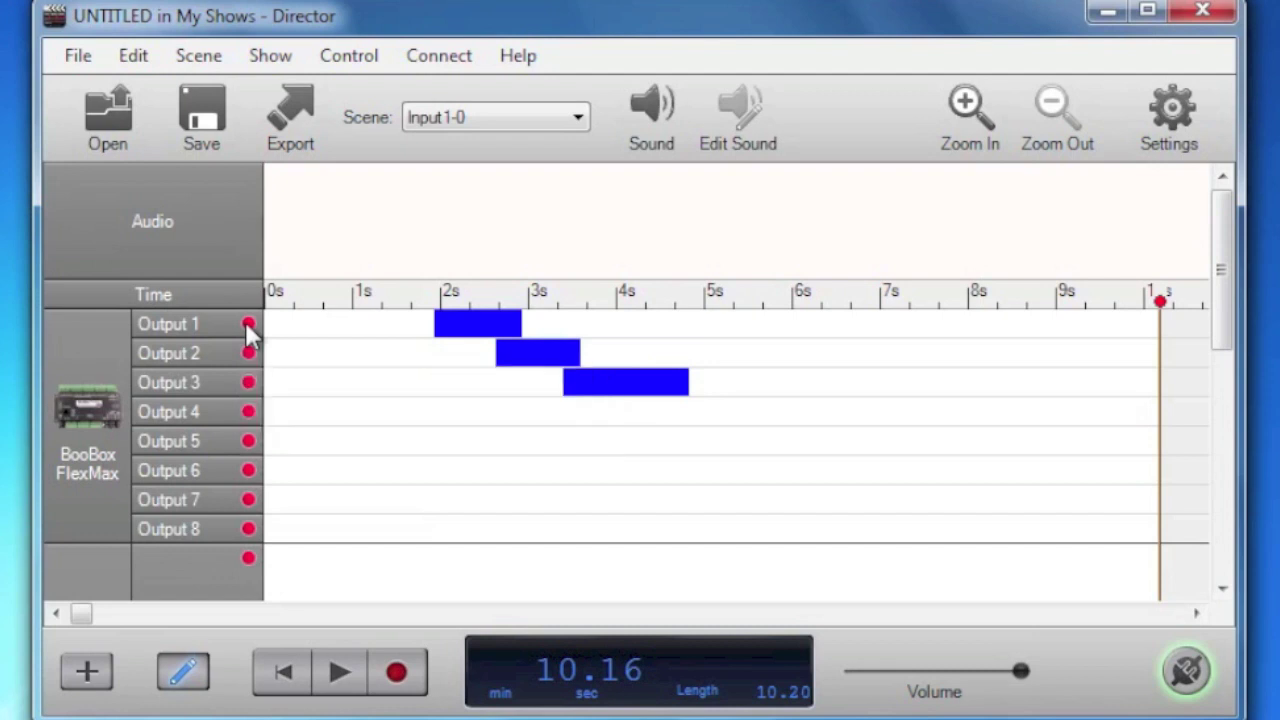
Disable recording on Output 1 and try to add cues at several points along its locked track
click(249, 324)
click(439, 322)
click(544, 324)
click(670, 331)
click(811, 326)
click(951, 330)
click(885, 330)
click(769, 328)
click(826, 327)
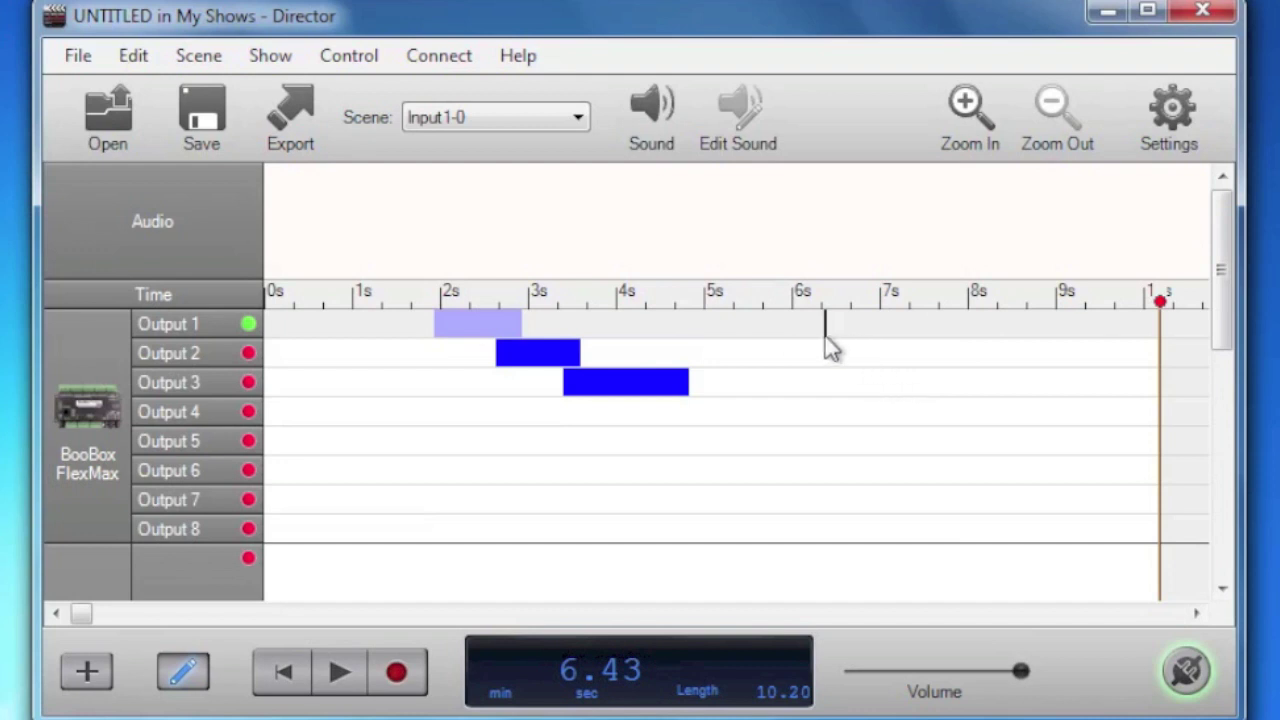
Rename Output 1 as Mouth
right_click(216, 333)
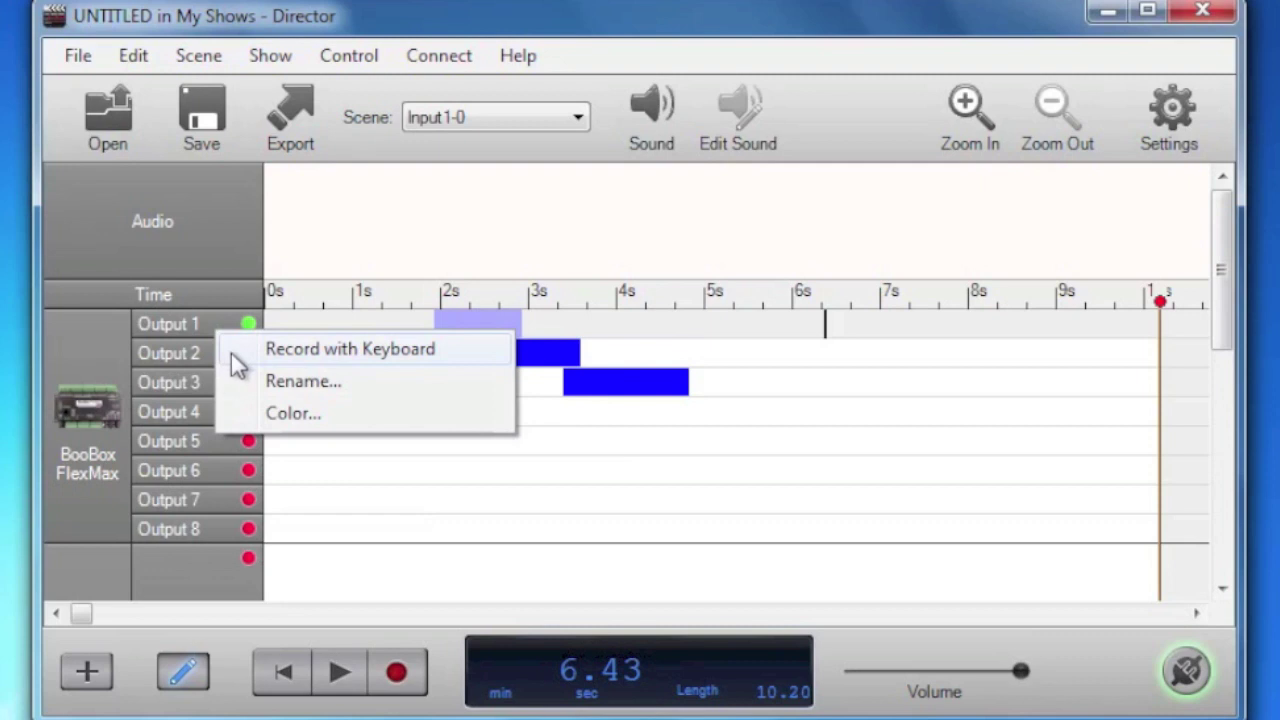
click(311, 388)
text(Mouth)
key(Return)
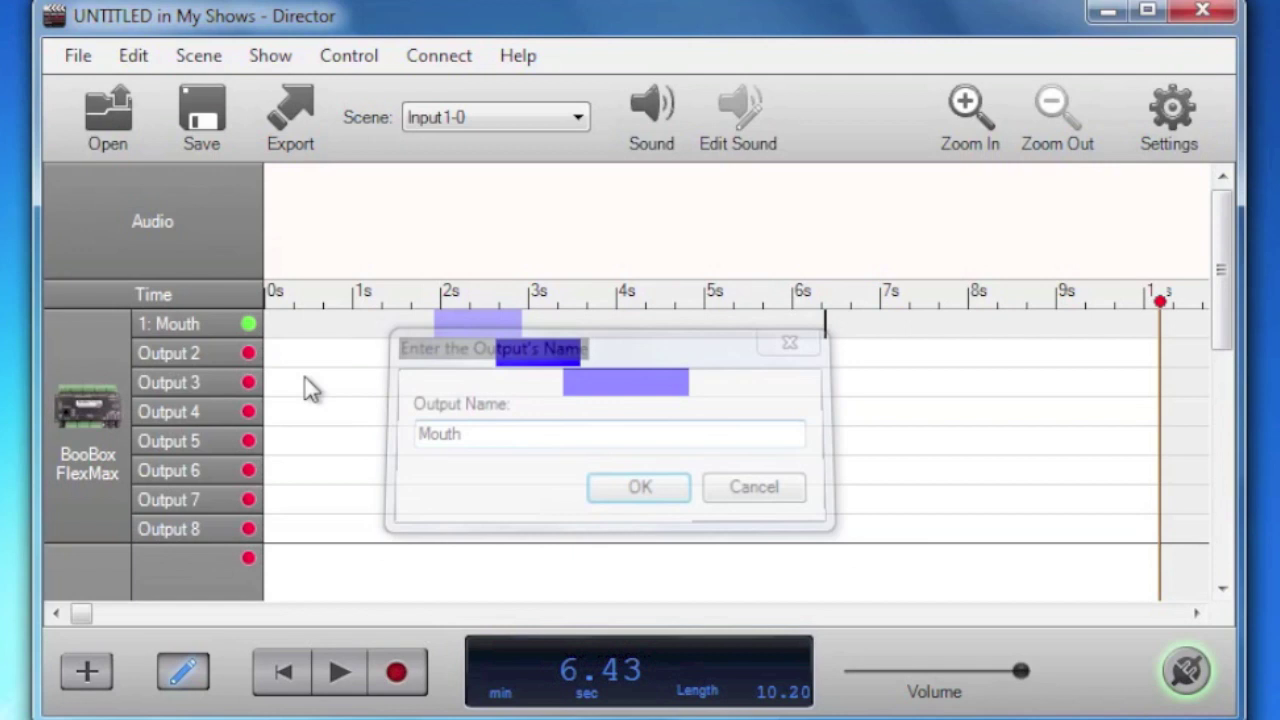
Rename Output 2 as Leg
right_click(197, 361)
click(235, 416)
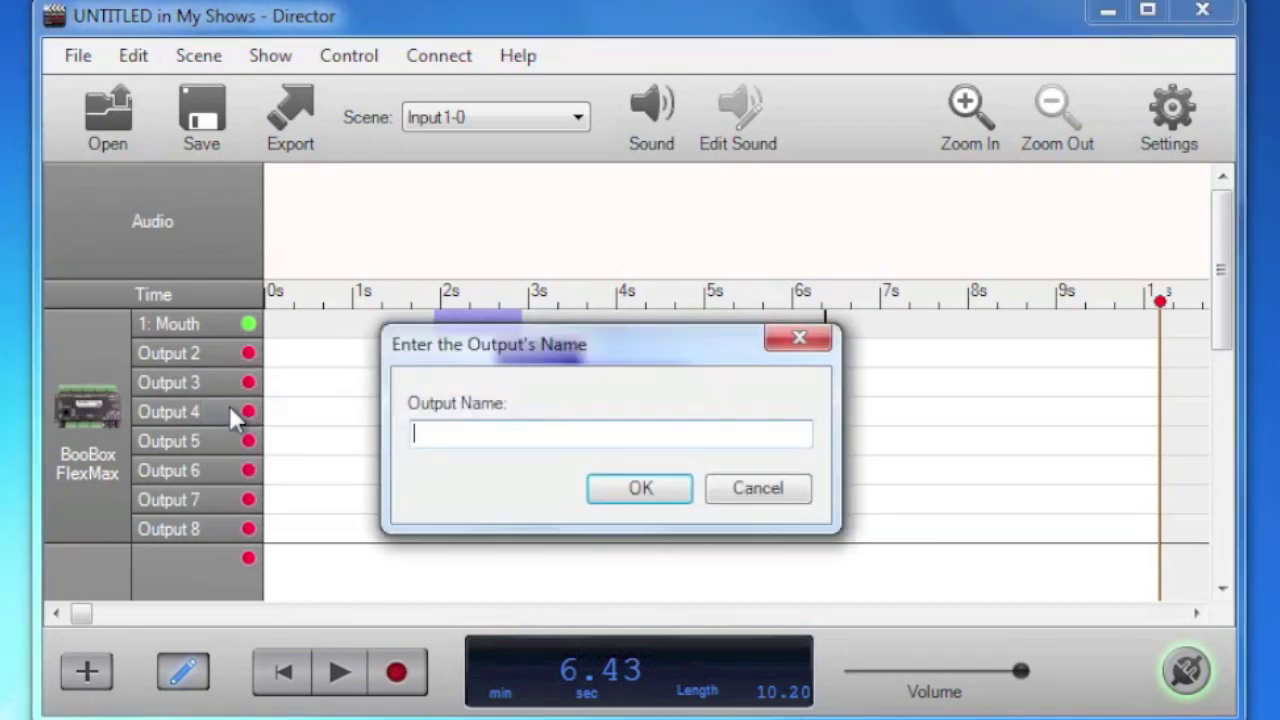
text(Leg)
key(Return)
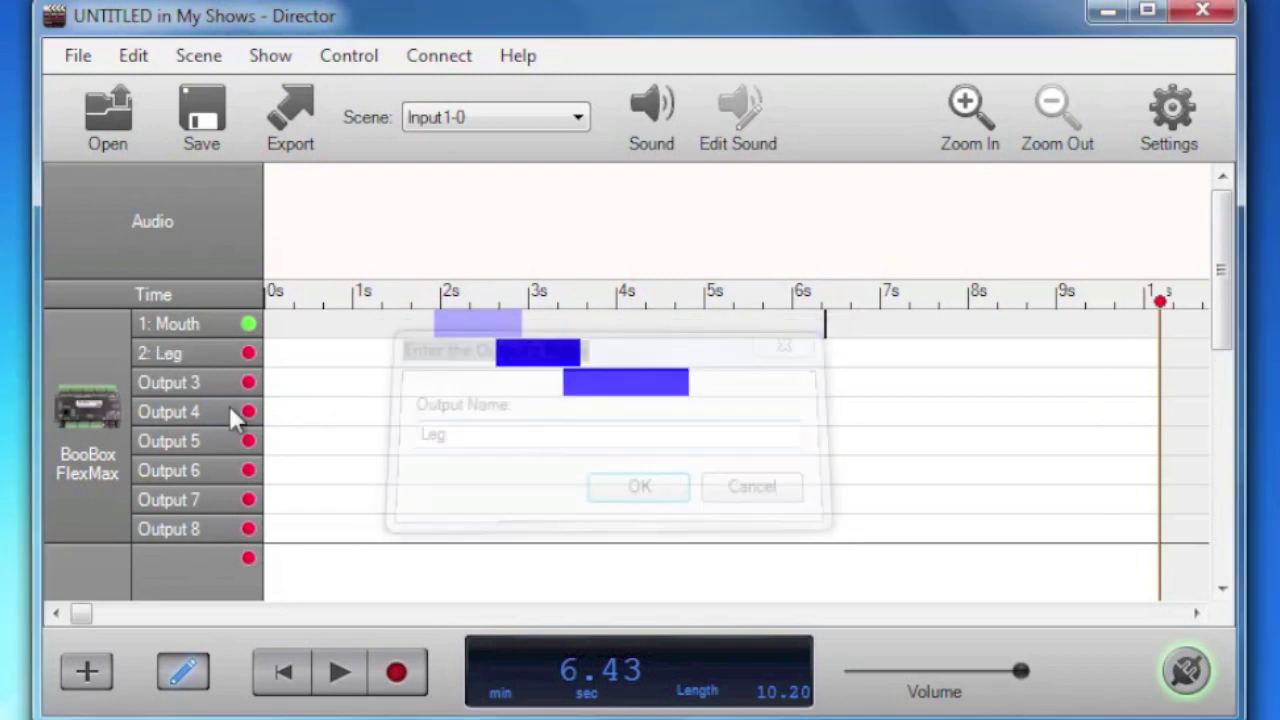
Rename Output 3 as Arm and check its output details
right_click(205, 398)
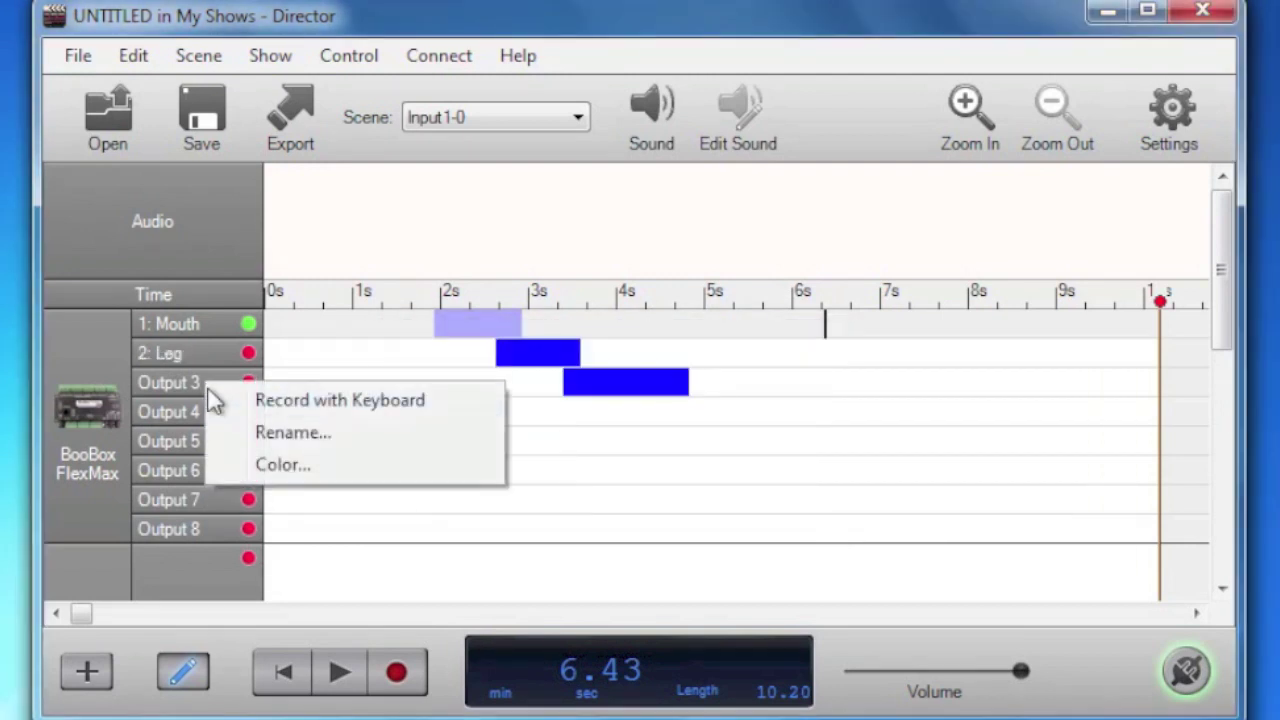
click(231, 434)
text(Arm)
key(Return)
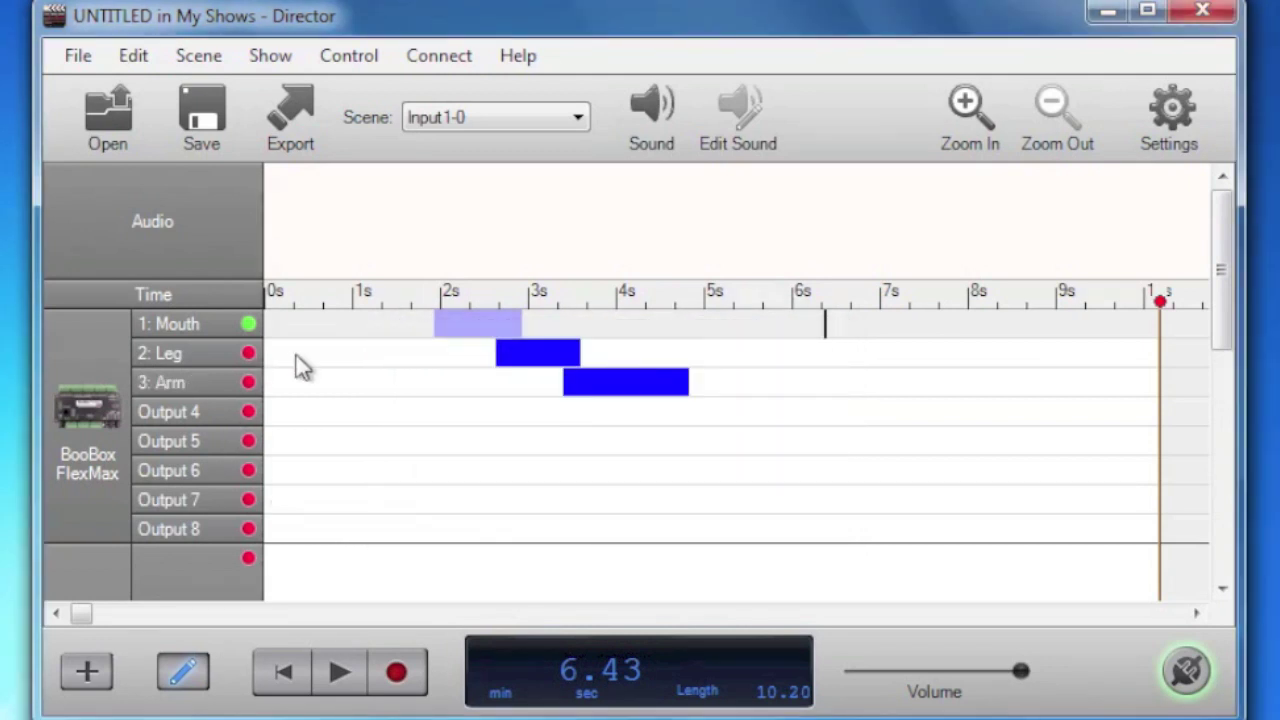
mouse_move(207, 388)
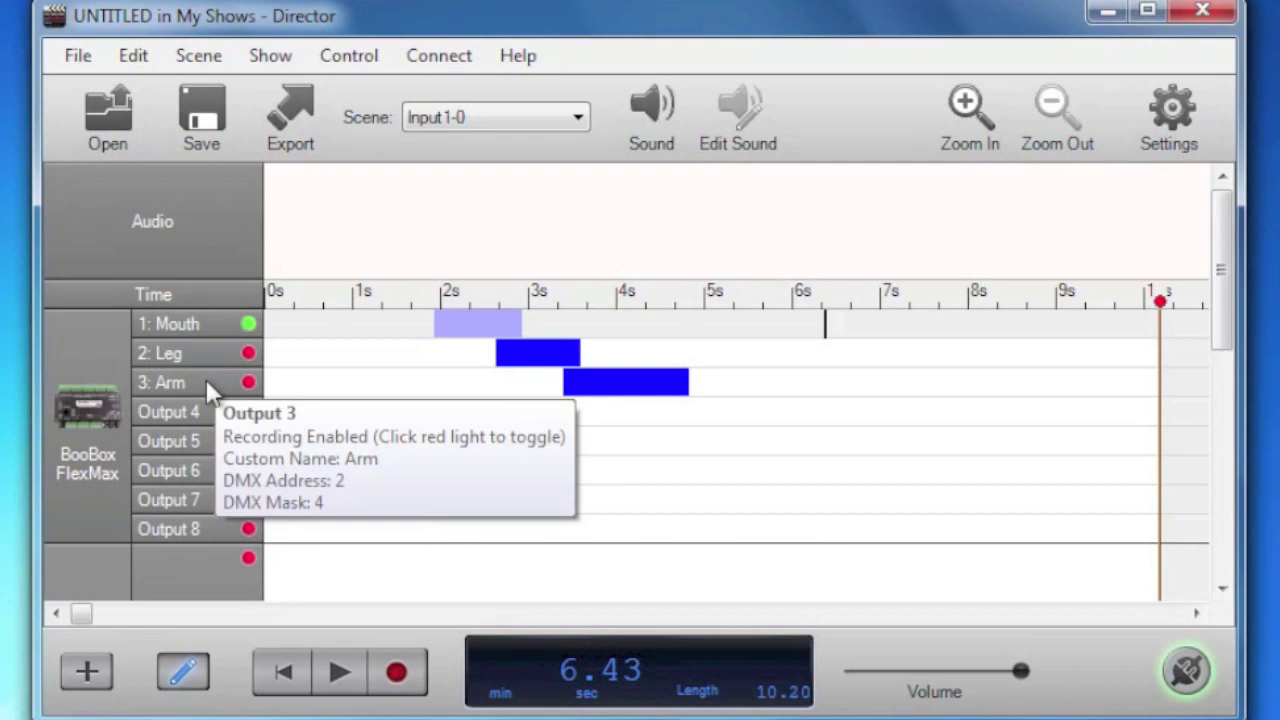
Rename Output 8 as Air Blast
right_click(197, 530)
click(253, 581)
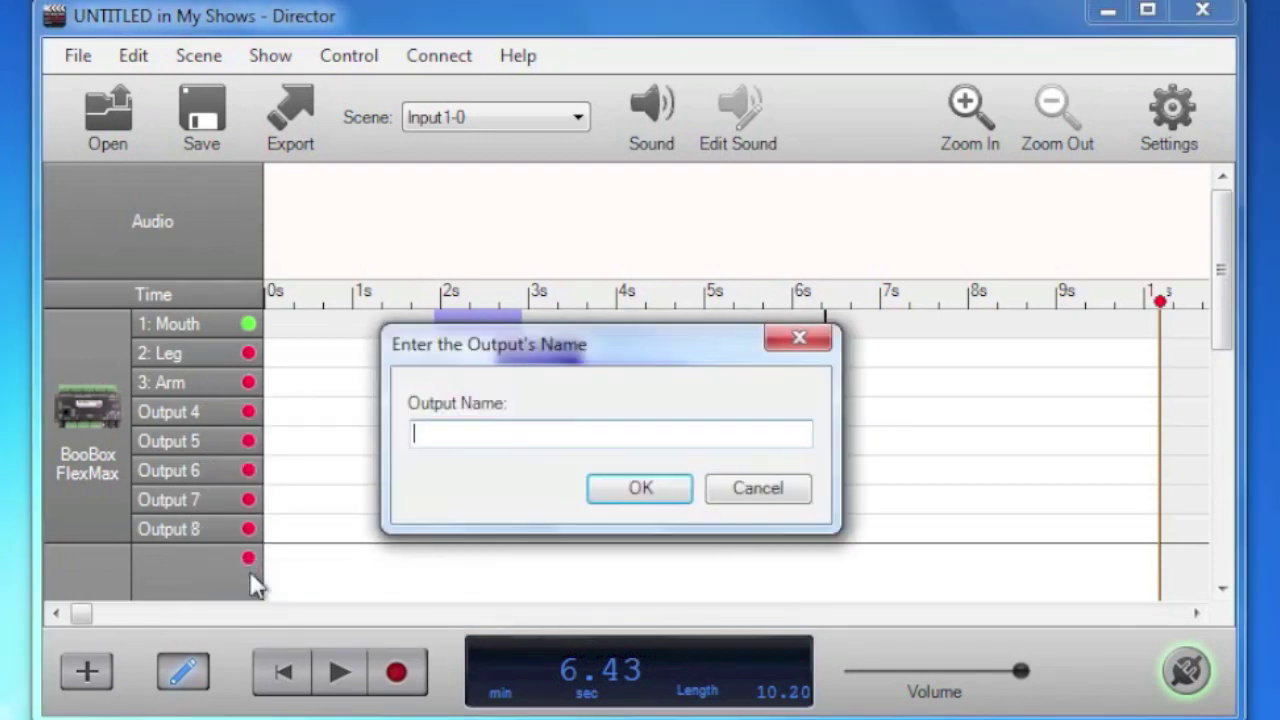
text(A)
key(Return)
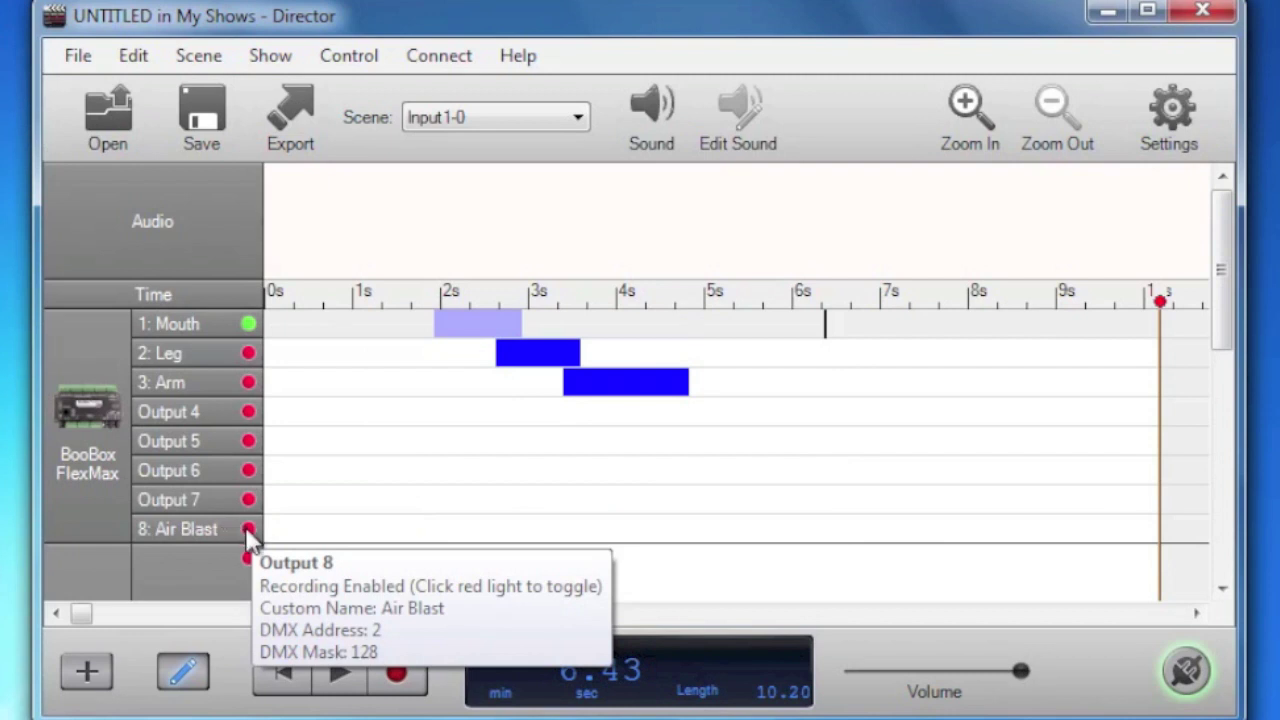
Set the cue color of the Air Blast output to red
right_click(200, 528)
click(265, 610)
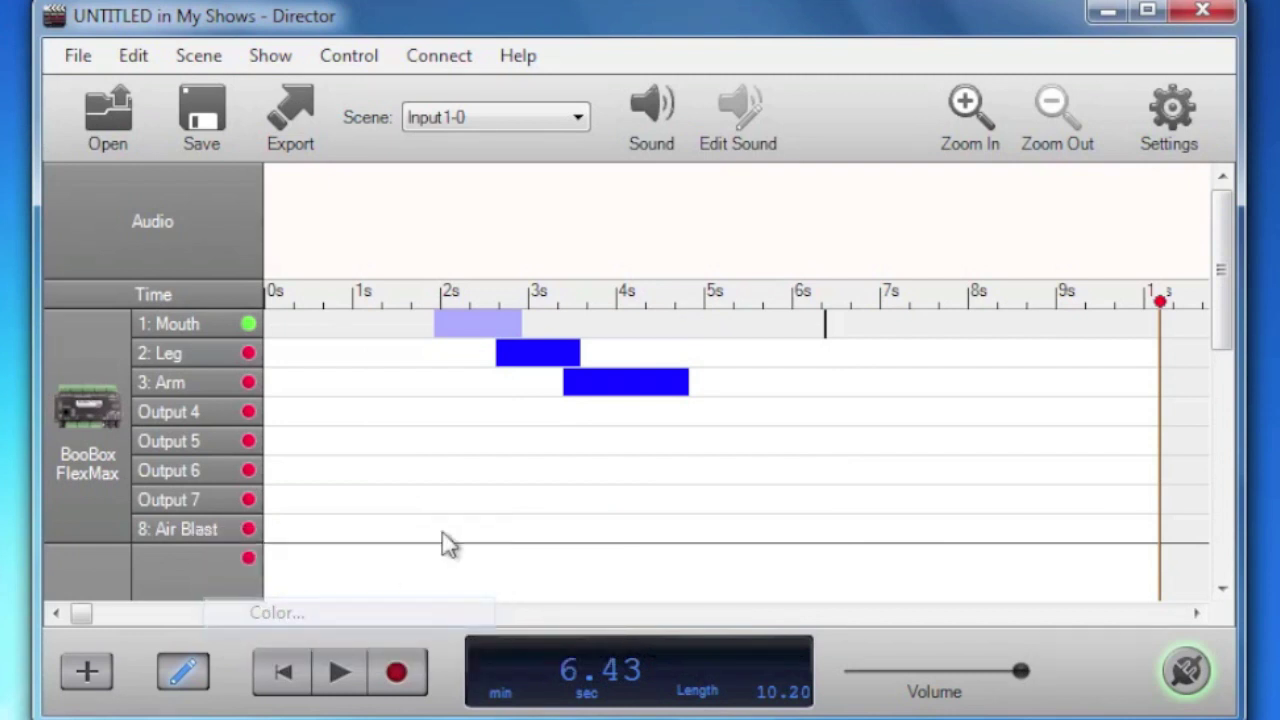
click(478, 193)
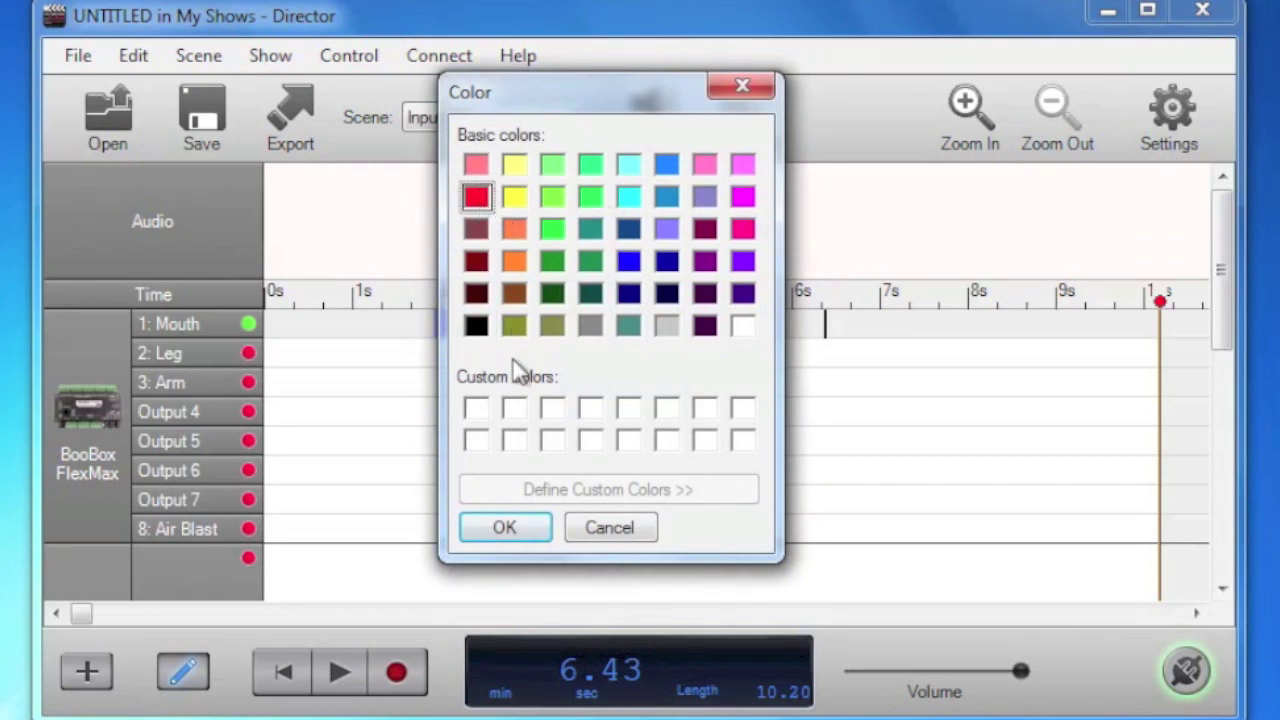
click(504, 527)
Draw four cues on the Air Blast track, at about 1.2–2.5 s, 4.2–4.9 s, 5.9–6.9 s and 7.4–8.9 s
drag(374, 530, 487, 533)
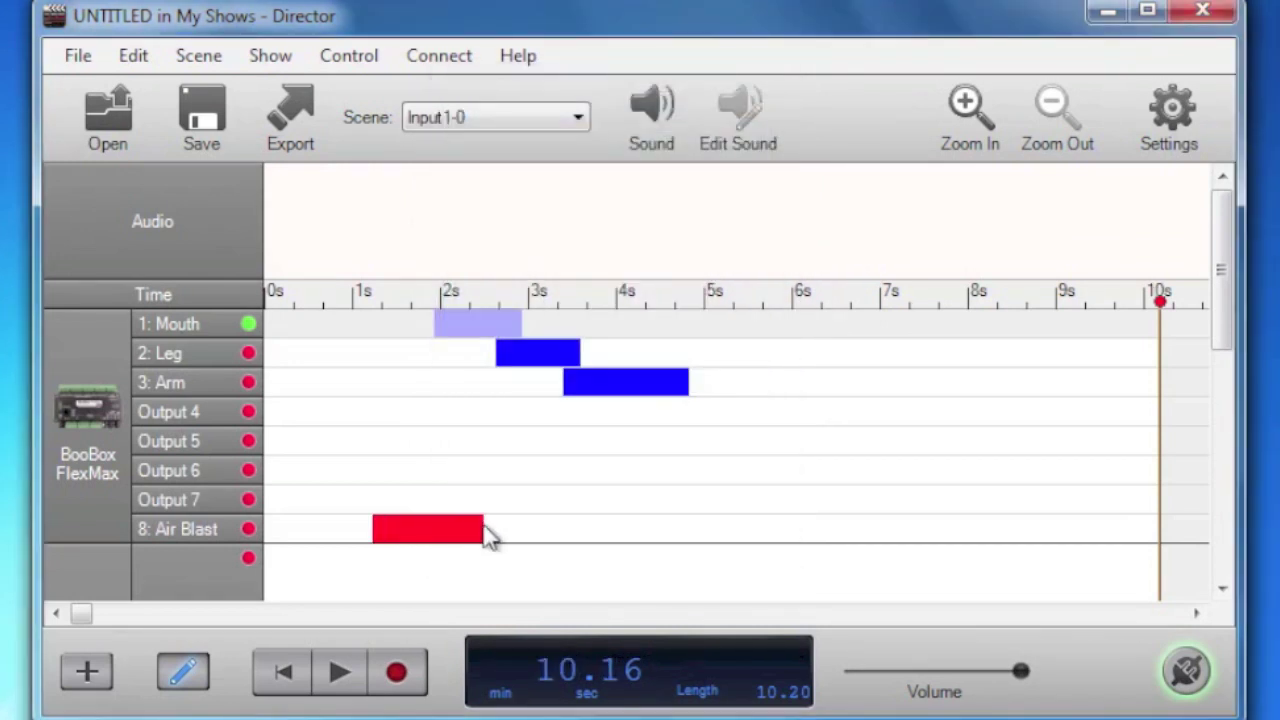
drag(634, 533, 694, 536)
drag(781, 535, 1049, 537)
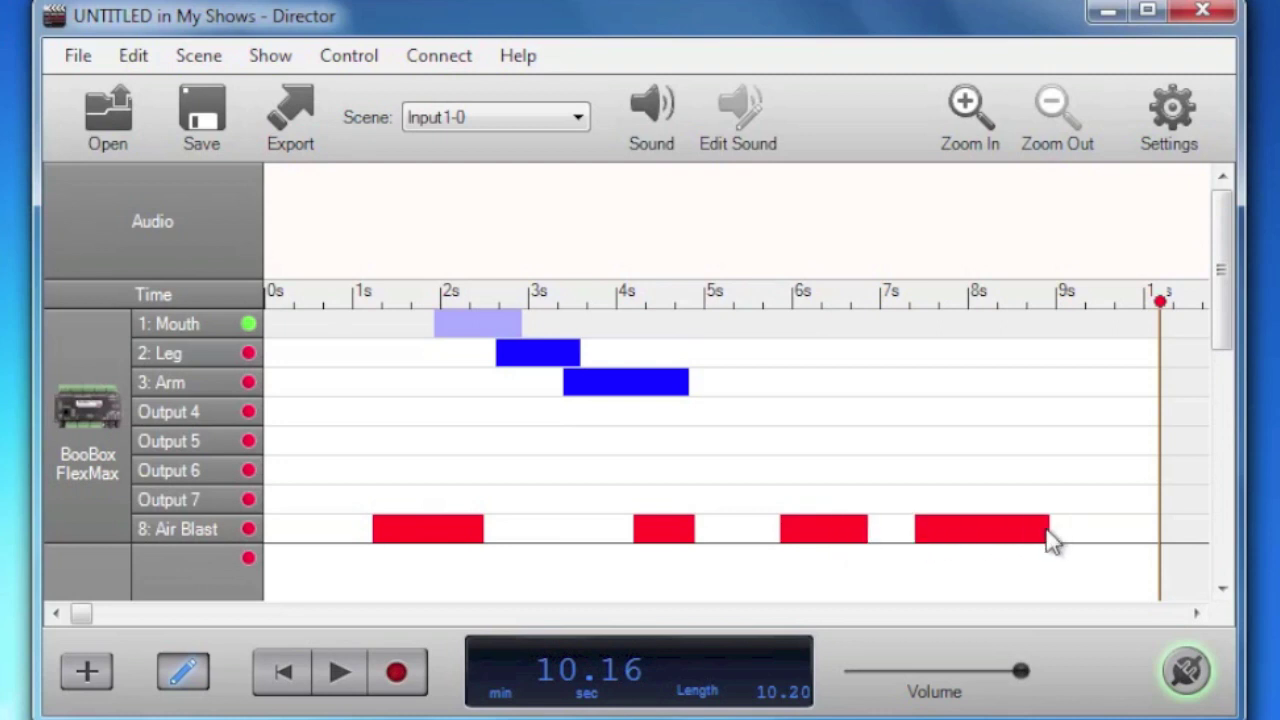
Switch recording for the Air Blast output off and back on
click(248, 528)
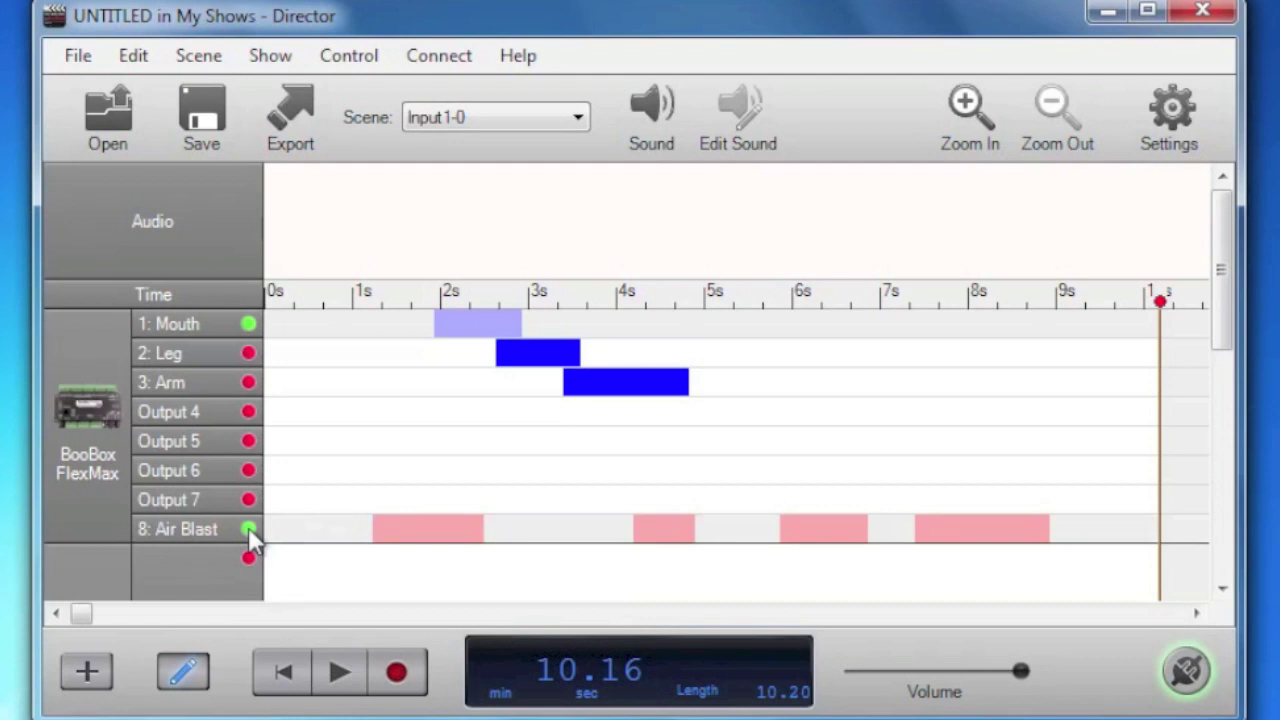
click(248, 528)
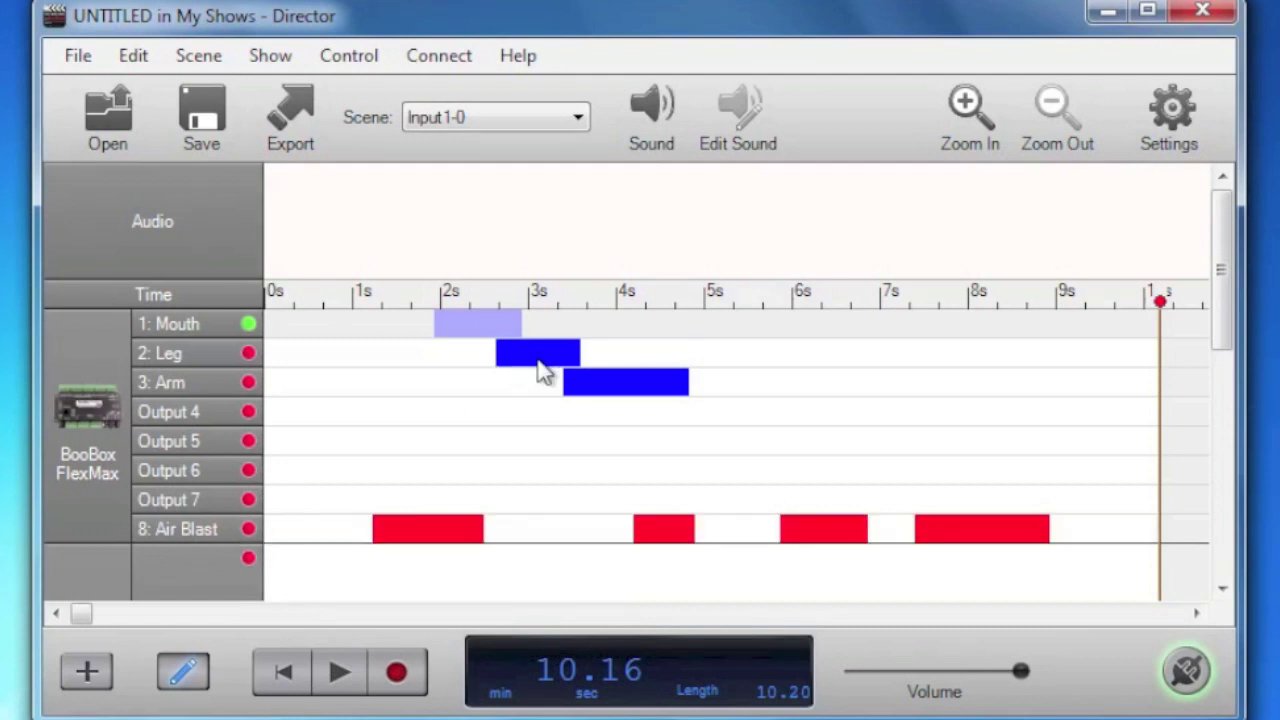
Leave drawing mode and select the region from about 0.90 s to 5.43 s across the Arm through Output 6 tracks
click(182, 675)
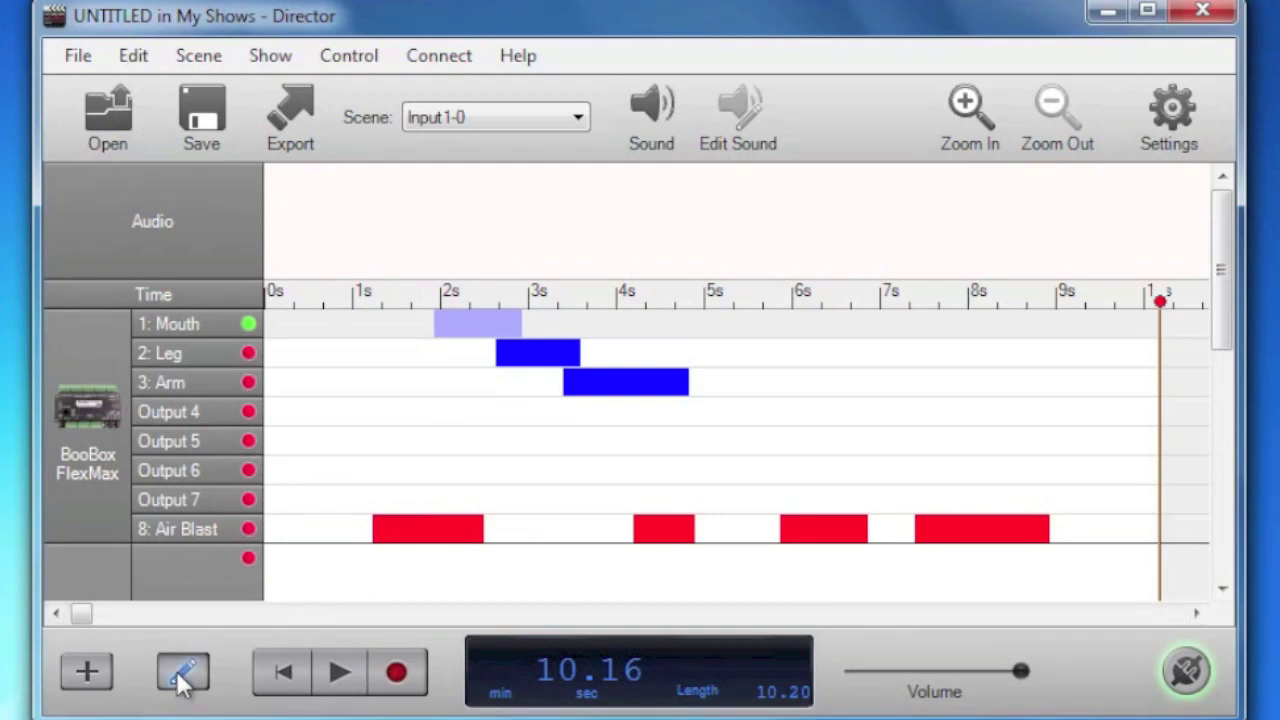
click(181, 676)
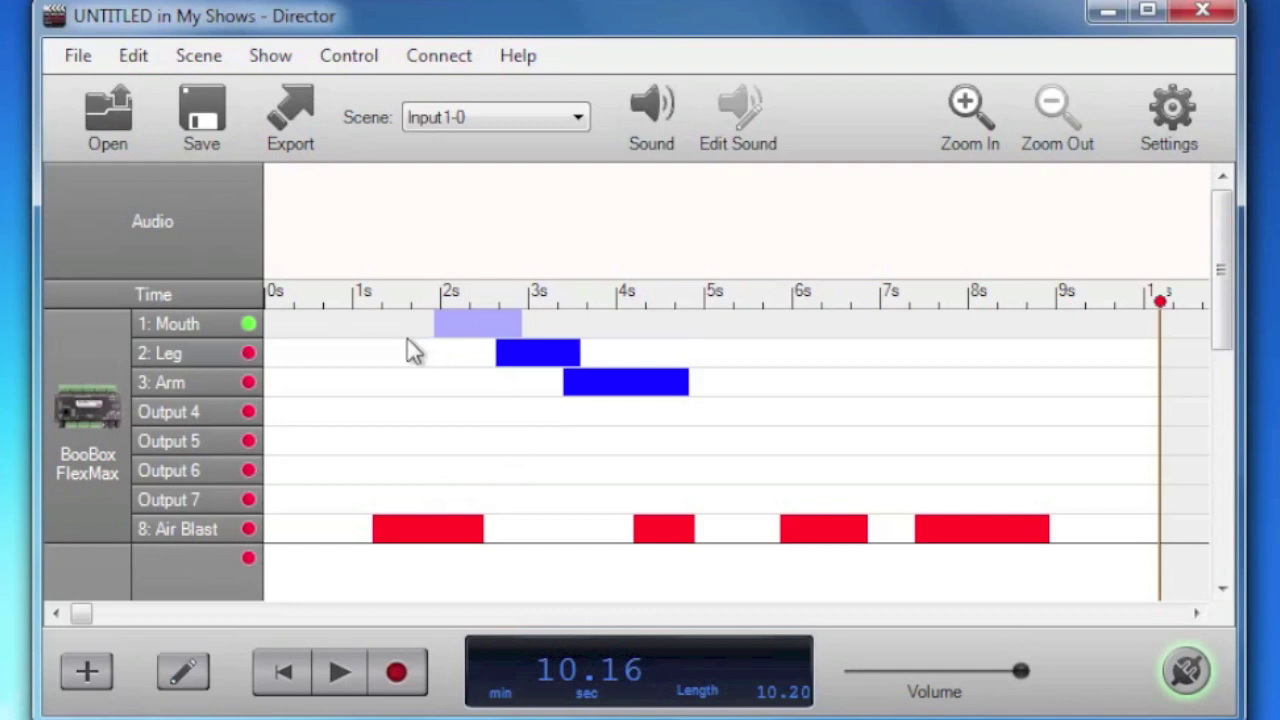
drag(340, 392, 497, 424)
drag(563, 453, 740, 485)
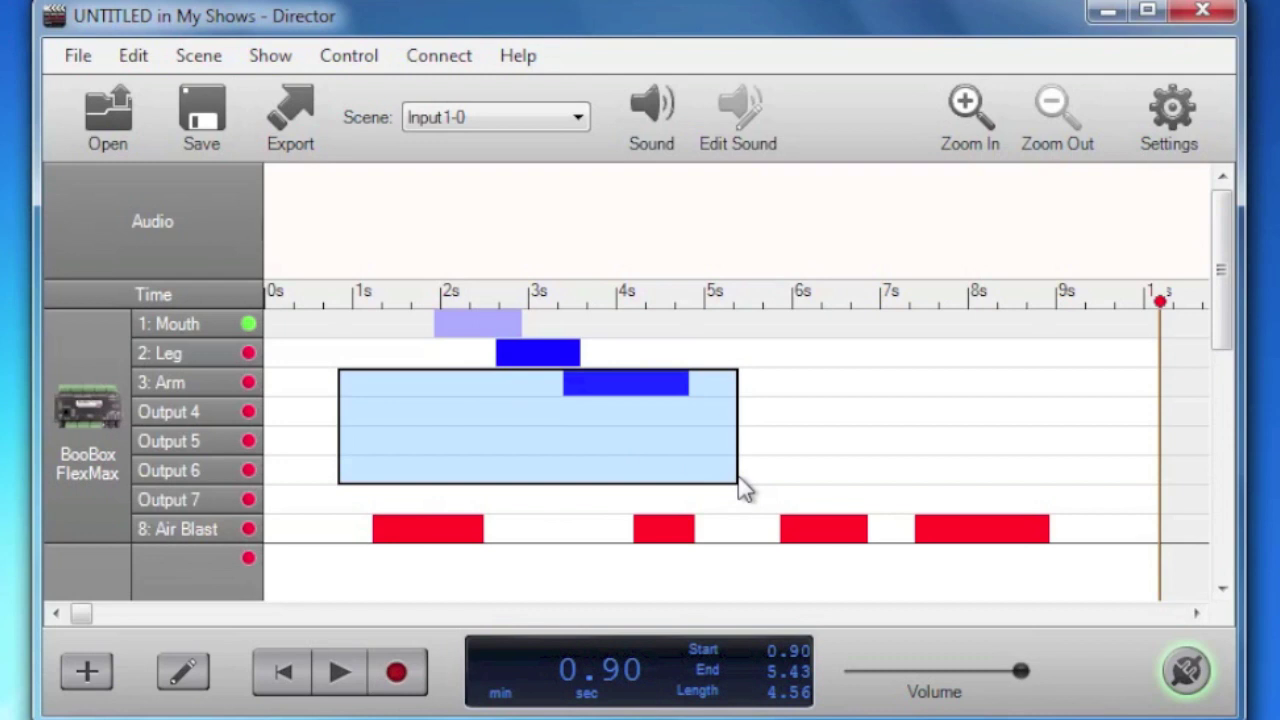
Draw extra cues on the Arm, Output 4 and Output 5 tracks, including a short Arm cue at about 6 s
mouse_move(397, 375)
mouse_down()
mouse_move(471, 443)
mouse_move(782, 442)
mouse_up()
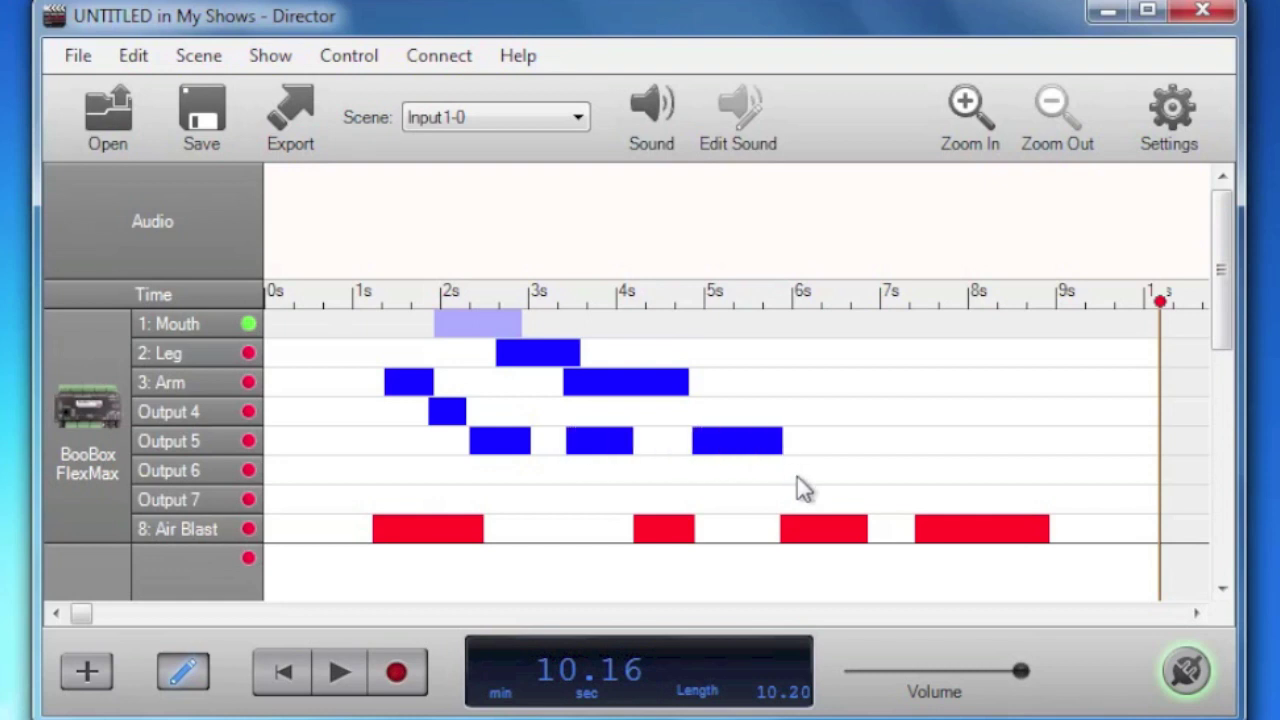
drag(792, 383, 874, 384)
key(Escape)
Select the region from about 3.53 s to 6.63 s across the Mouth through Output 6 tracks
click(908, 383)
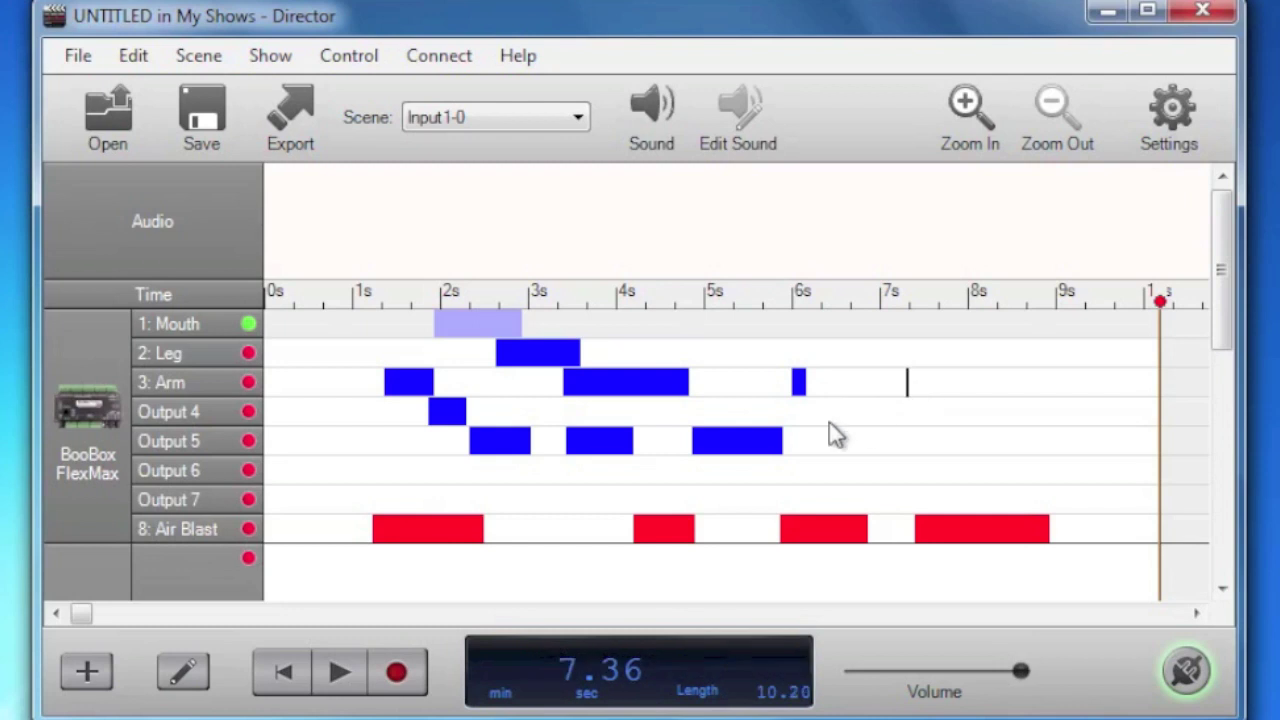
drag(697, 389, 903, 474)
click(907, 411)
drag(571, 340, 842, 482)
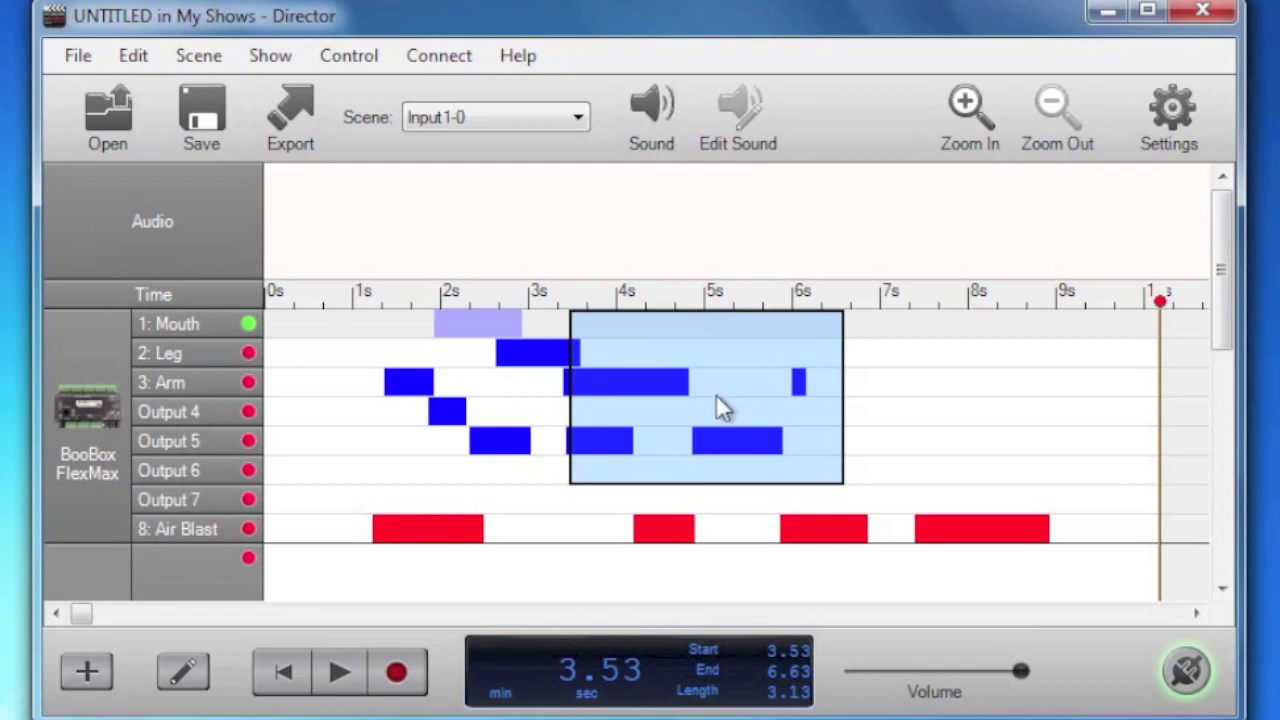
Select whole tracks one at a time from Arm to Output 5, and clear all cues on Output 5
click(212, 389)
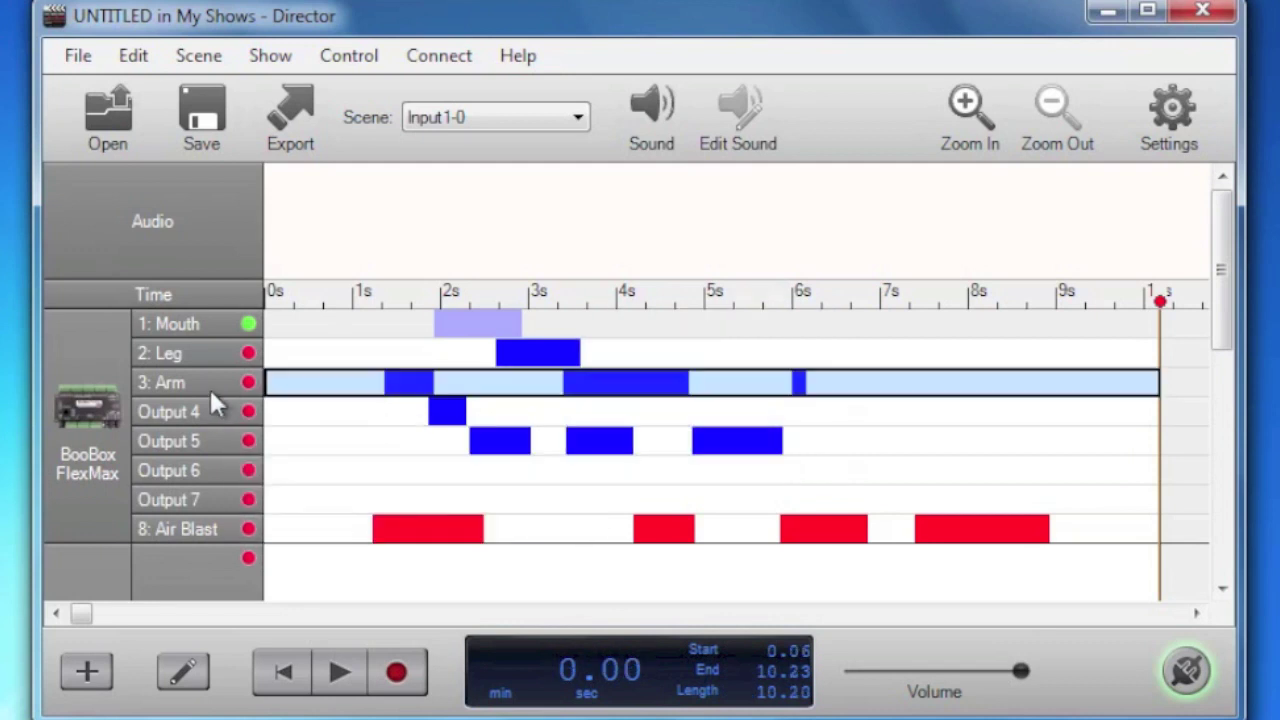
click(198, 412)
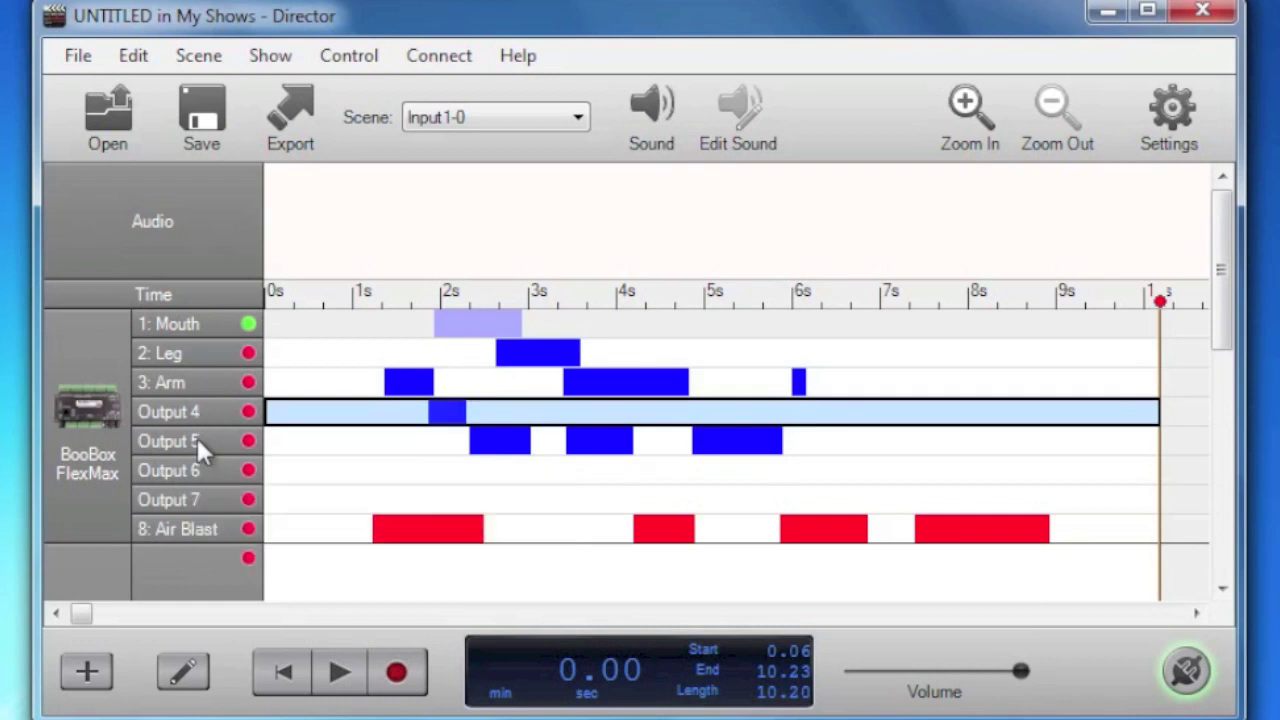
click(197, 440)
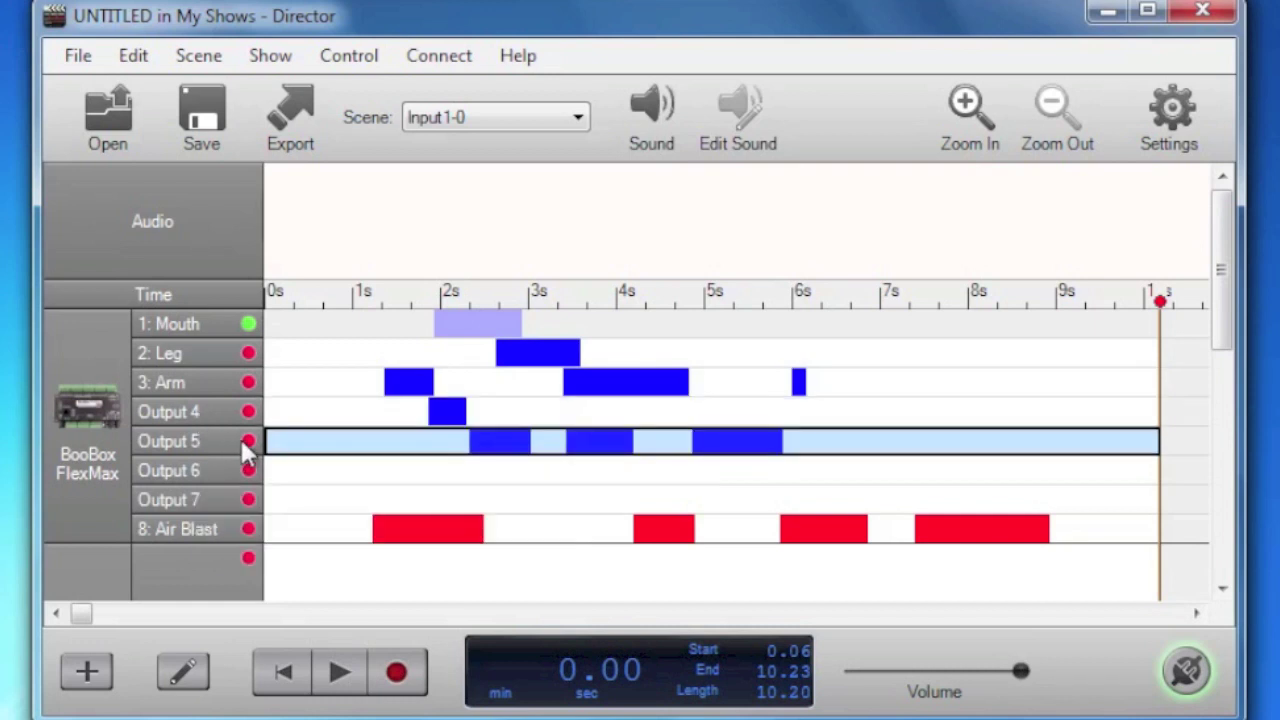
mouse_move(268, 420)
right_click(333, 450)
click(374, 495)
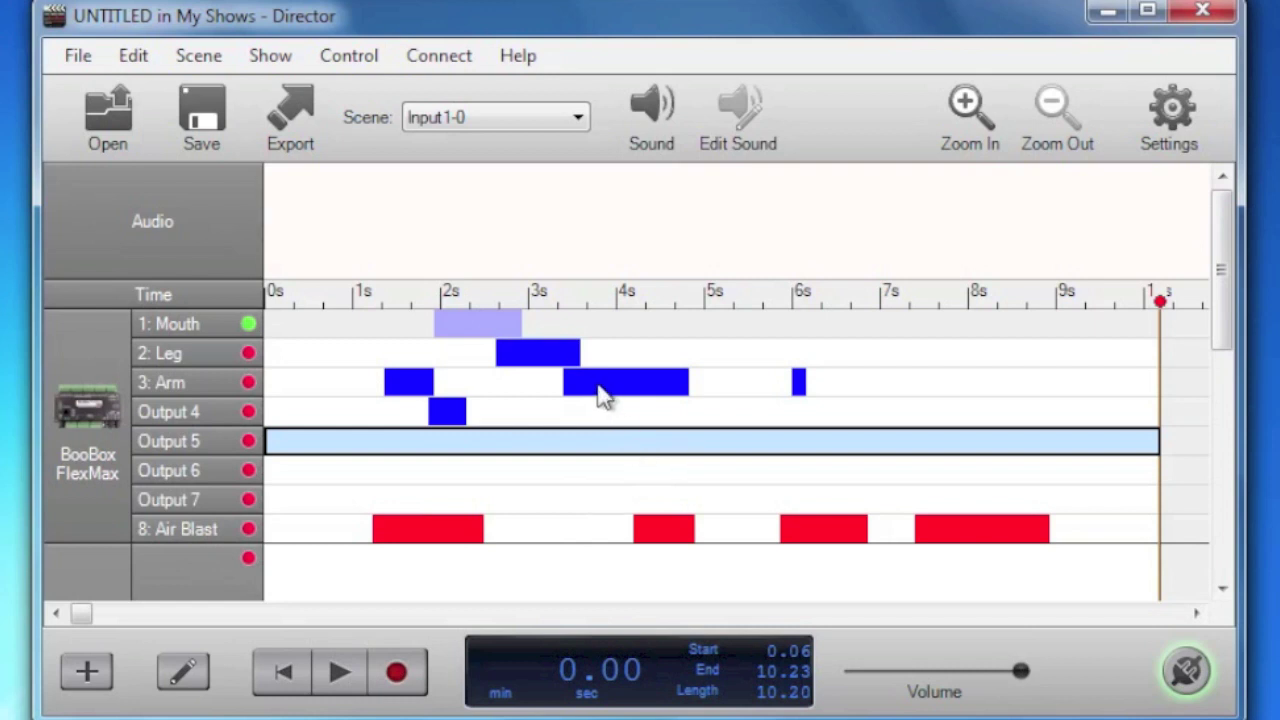
Examine the timeline cues at higher magnification, down to the individual frames, and return to the overview
click(975, 124)
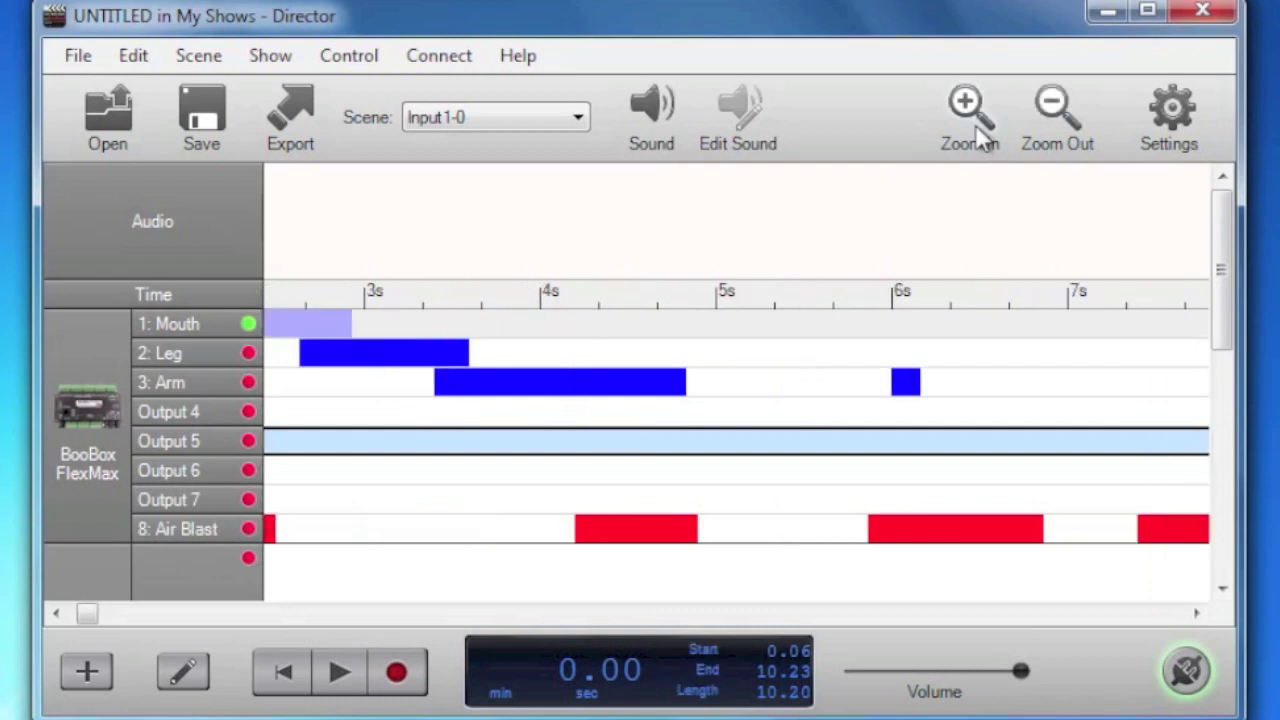
click(970, 124)
click(1040, 117)
click(1038, 118)
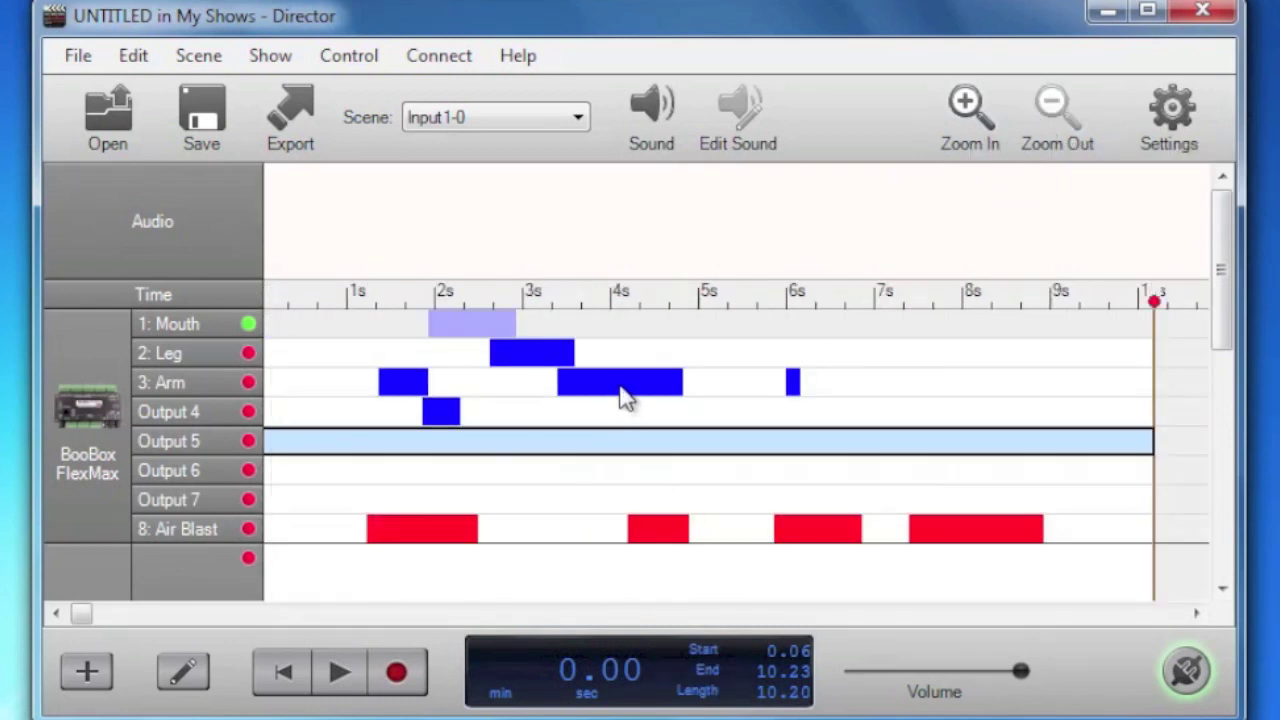
key(p)
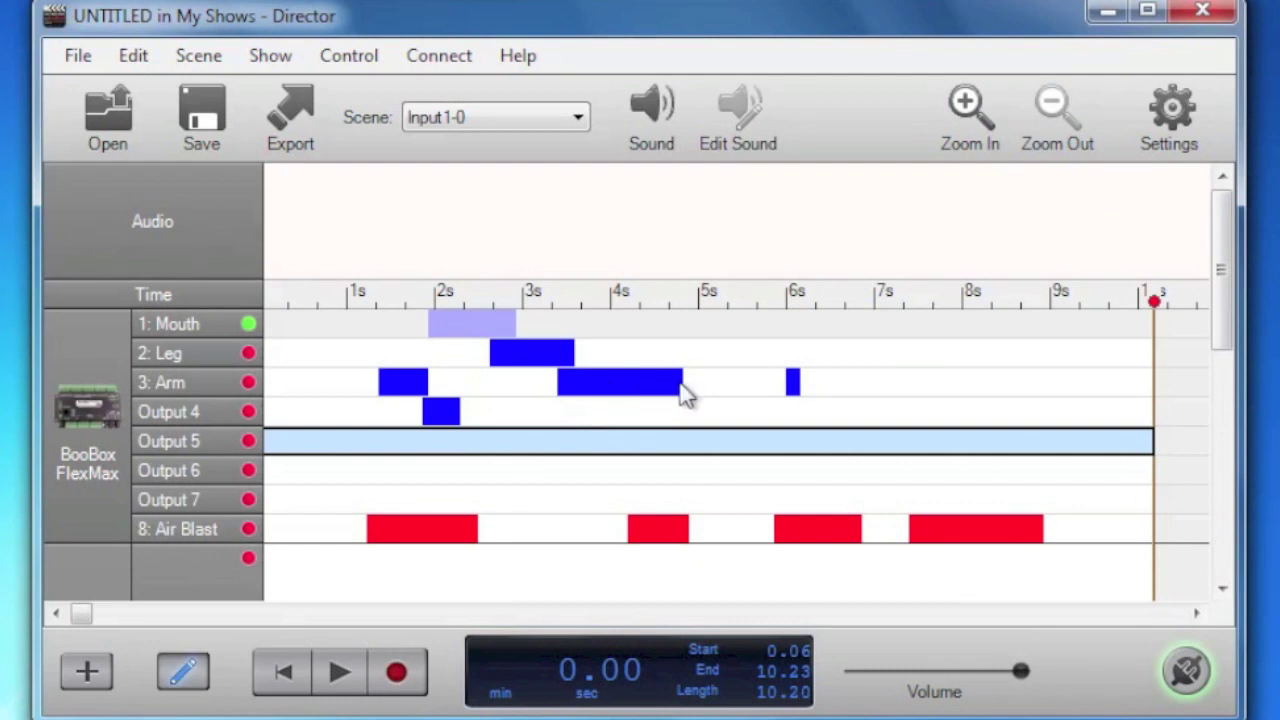
scroll(797, 396, up, 1)
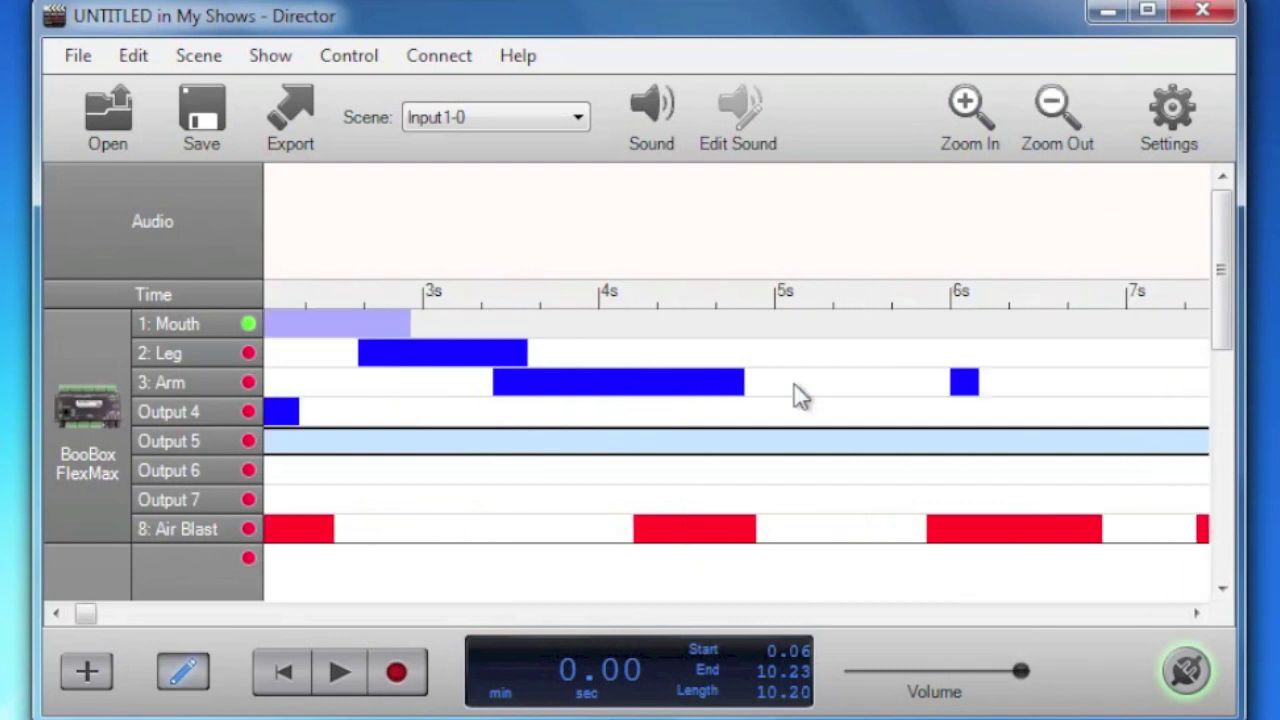
scroll(951, 403, up, 2)
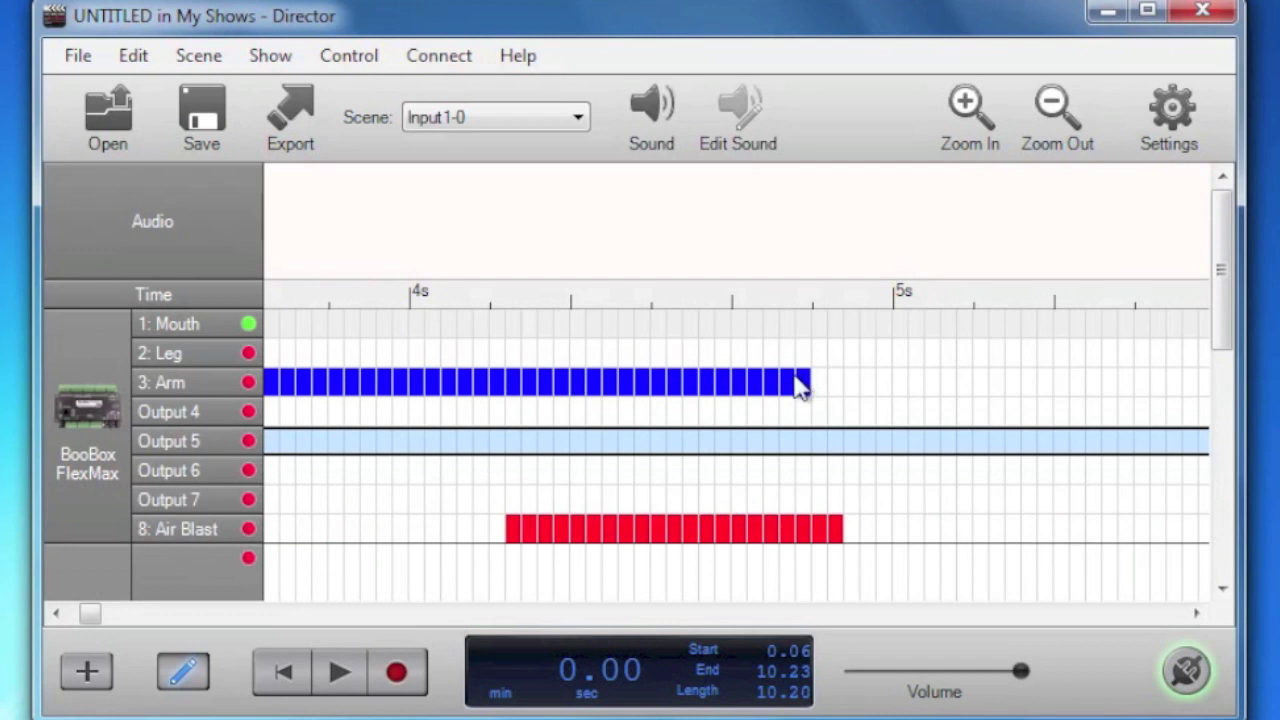
scroll(800, 390, up, 1)
scroll(670, 372, down, 5)
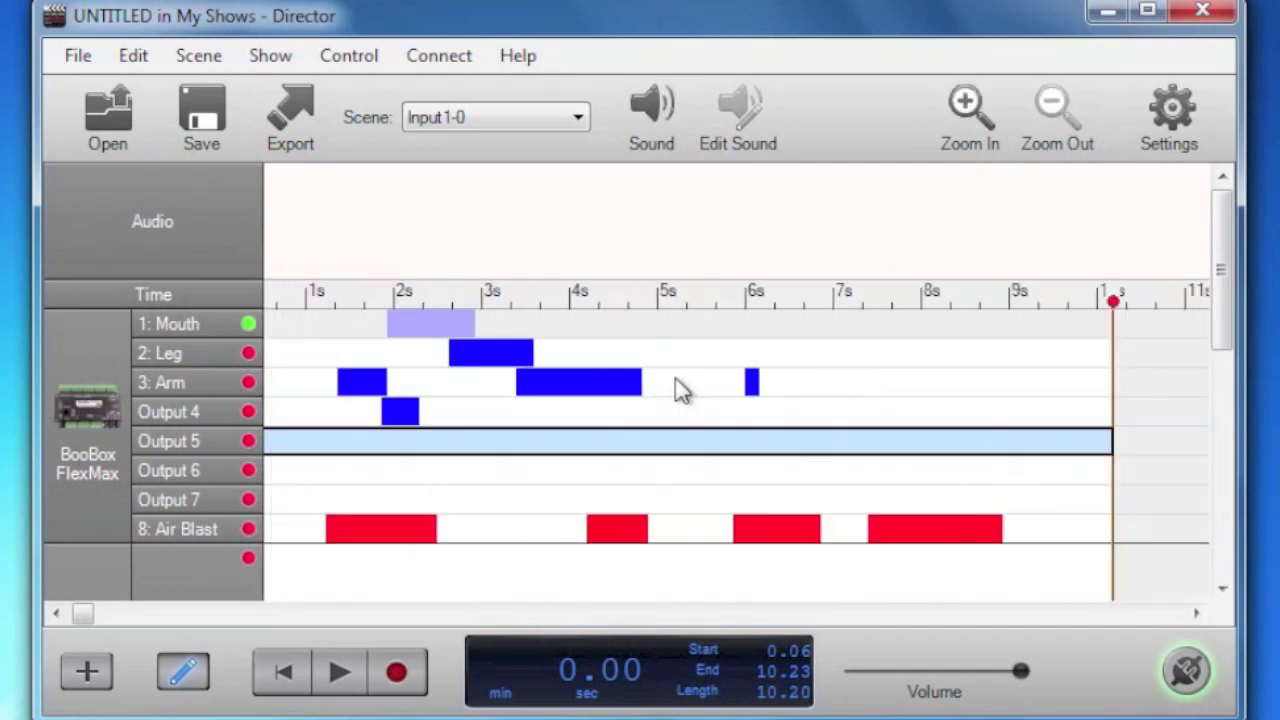
key(p)
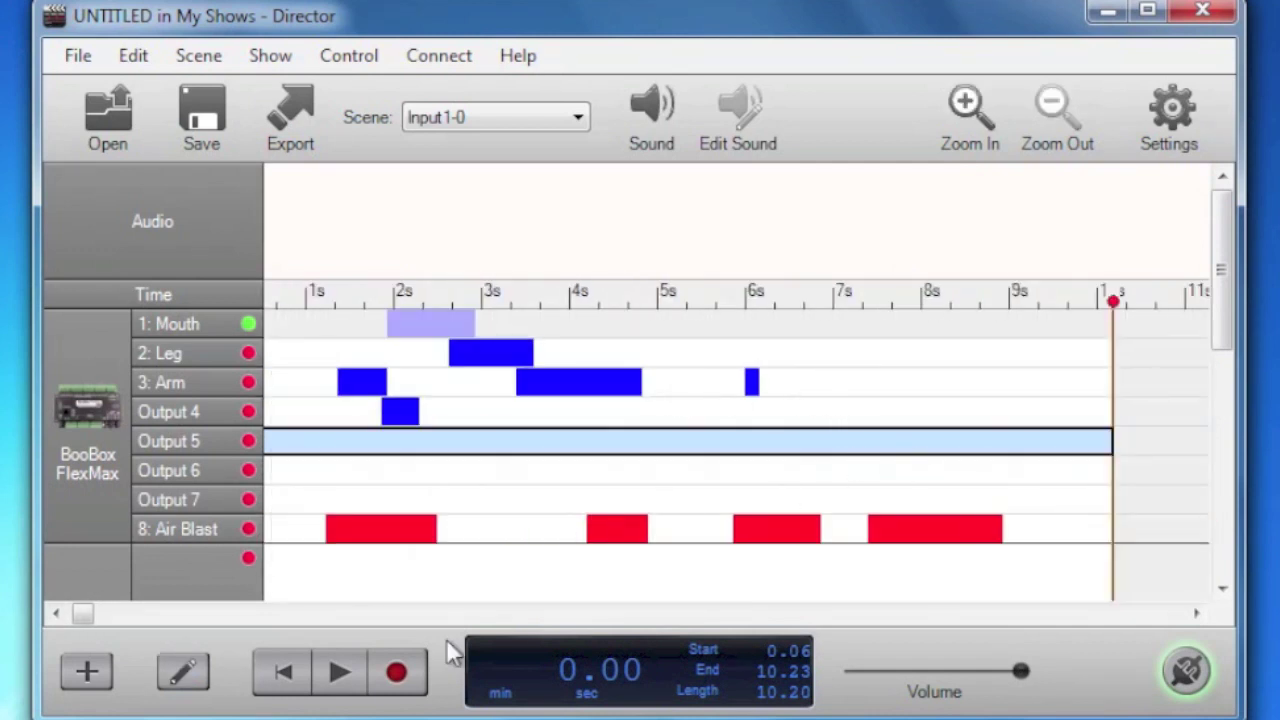
Draw a cue about 1.5 s long on Output 4, starting just after the 2-minute mark
drag(168, 615, 354, 612)
key(p)
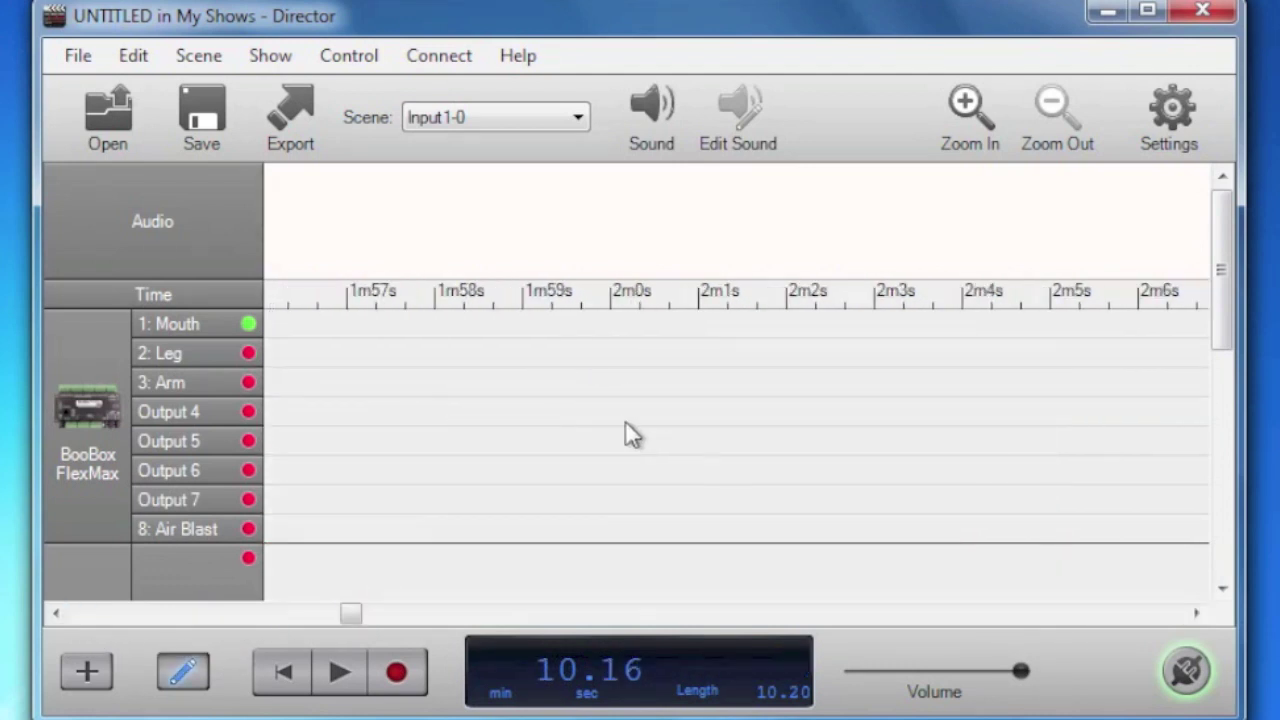
key(p)
scroll(660, 437, up, 4)
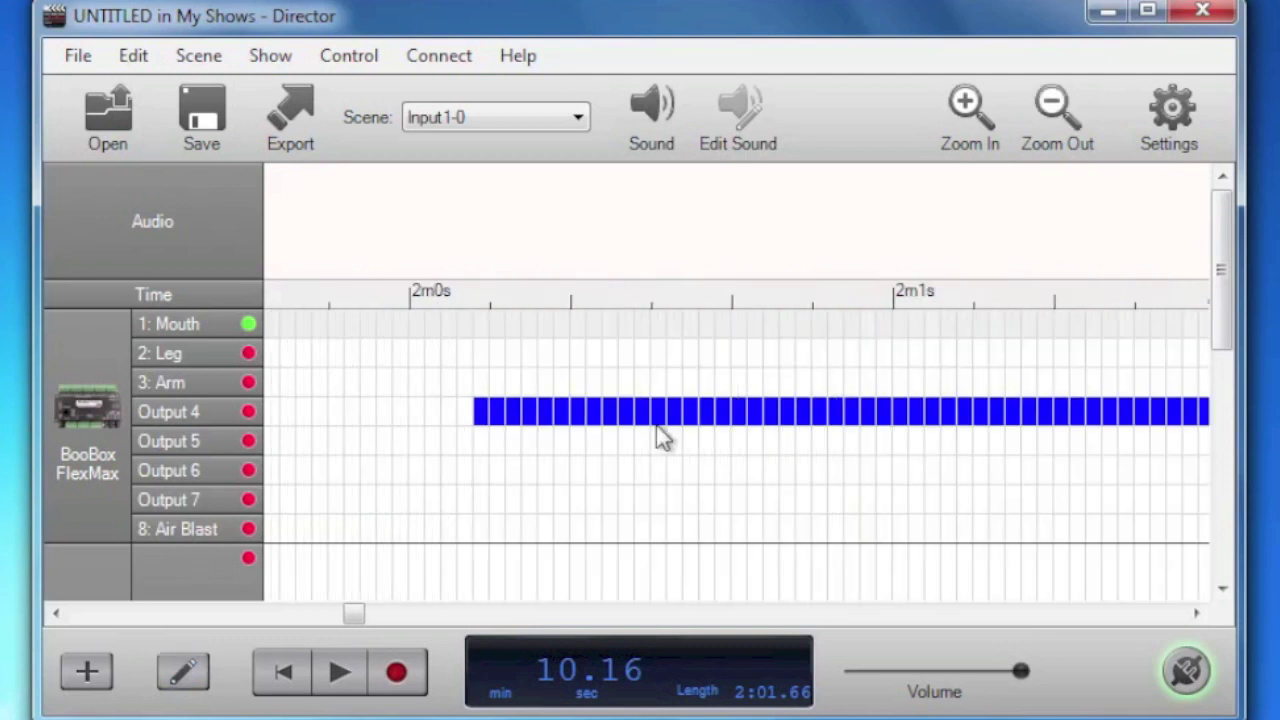
Examine the Output 4 and Output 7 cues around the 2-minute mark at different magnifications
scroll(665, 438, down, 2)
scroll(668, 437, down, 2)
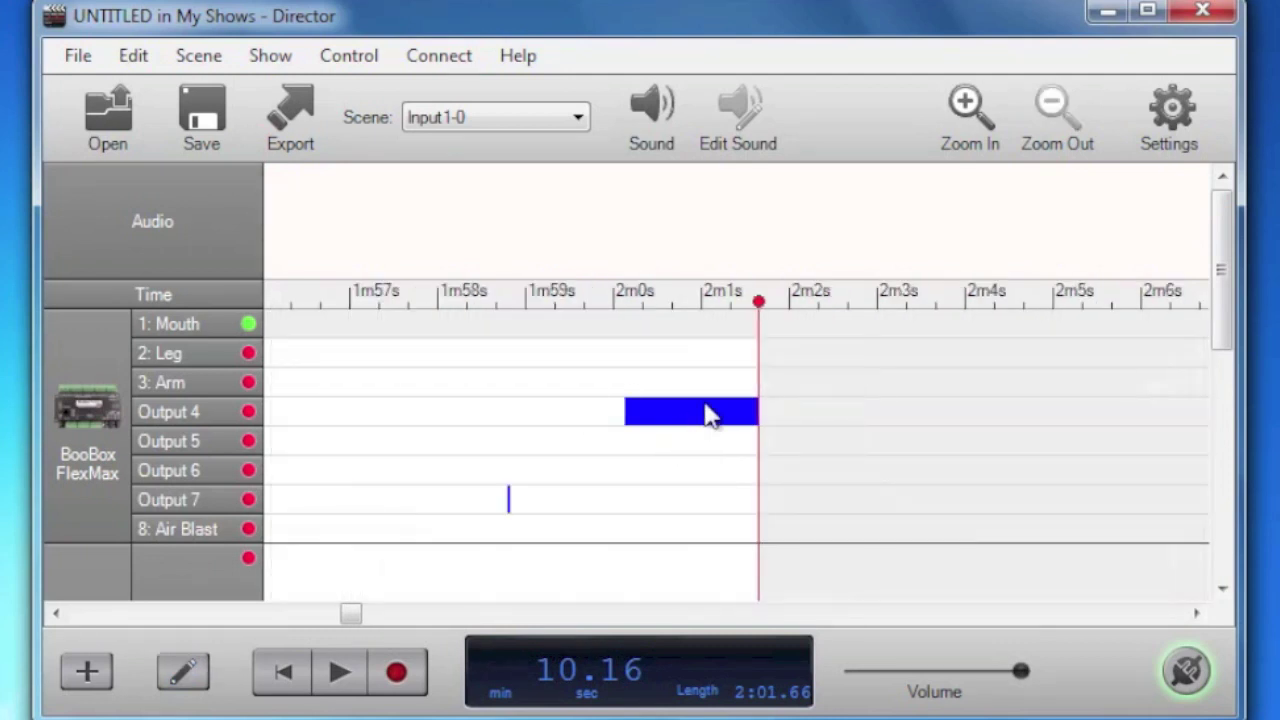
scroll(708, 418, up, 4)
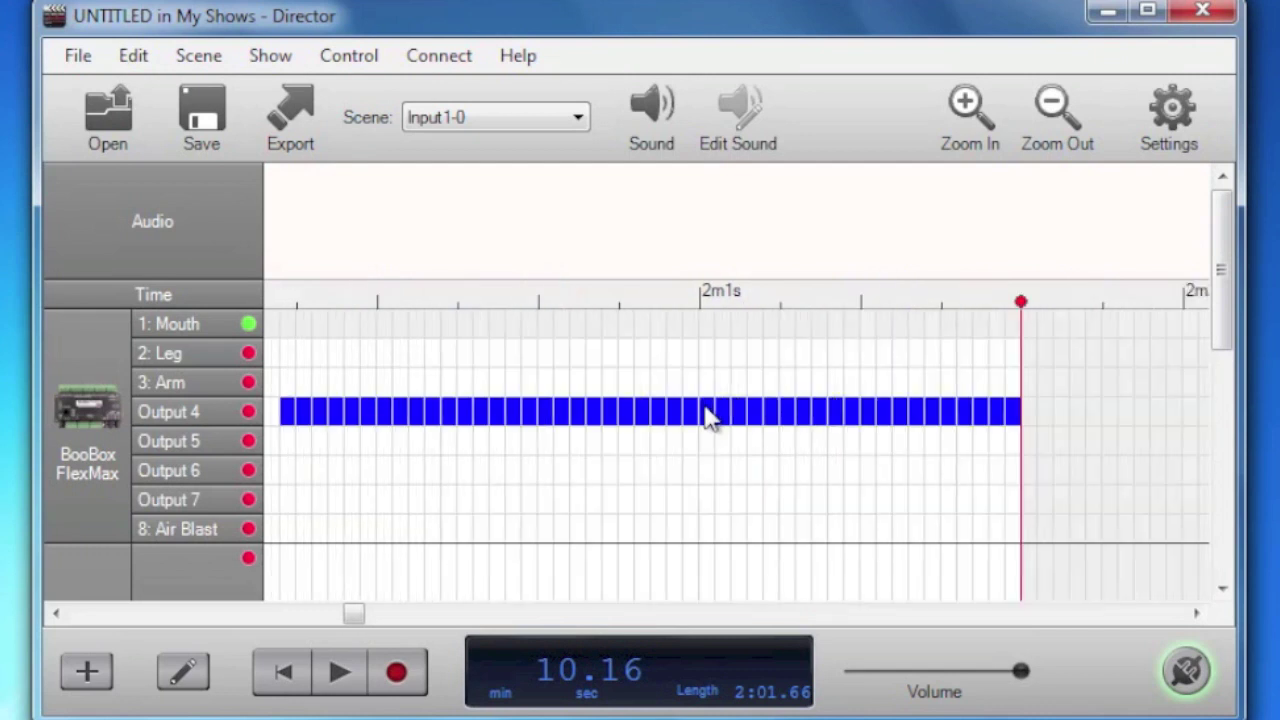
scroll(708, 418, down, 4)
scroll(708, 420, up, 4)
scroll(708, 420, down, 4)
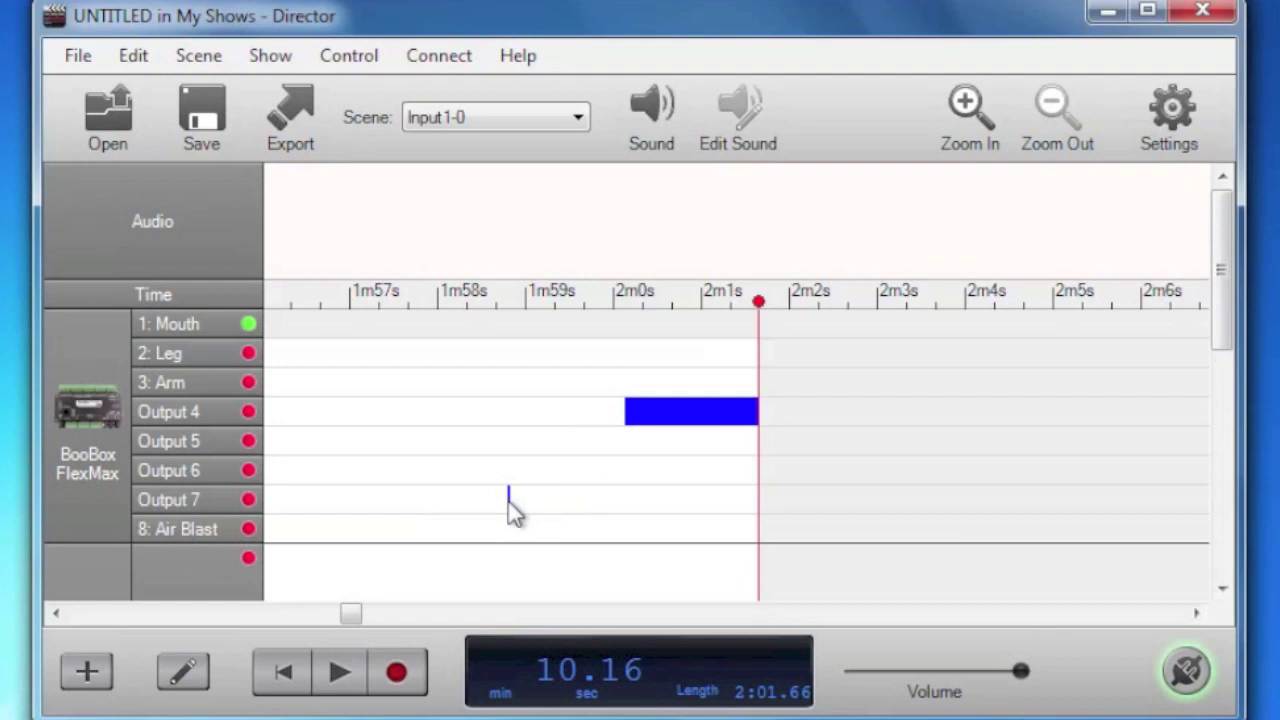
scroll(510, 505, up, 4)
scroll(545, 508, down, 6)
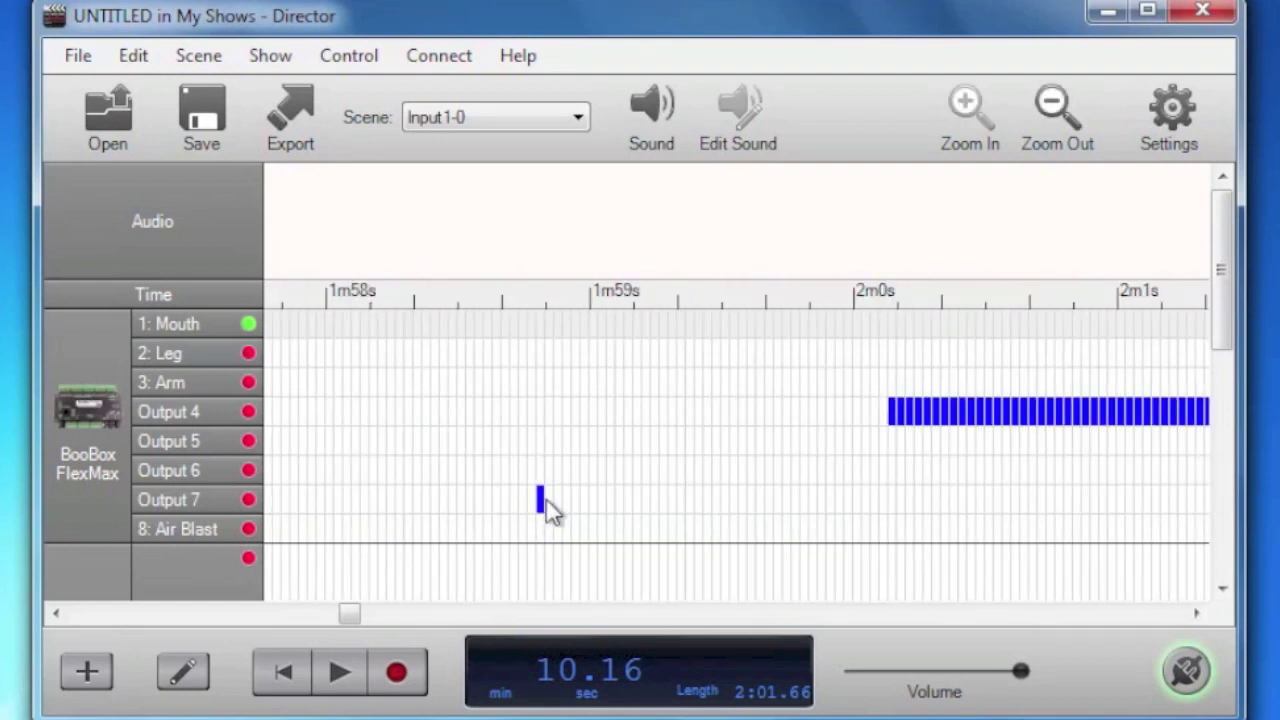
scroll(765, 425, up, 6)
scroll(765, 425, down, 6)
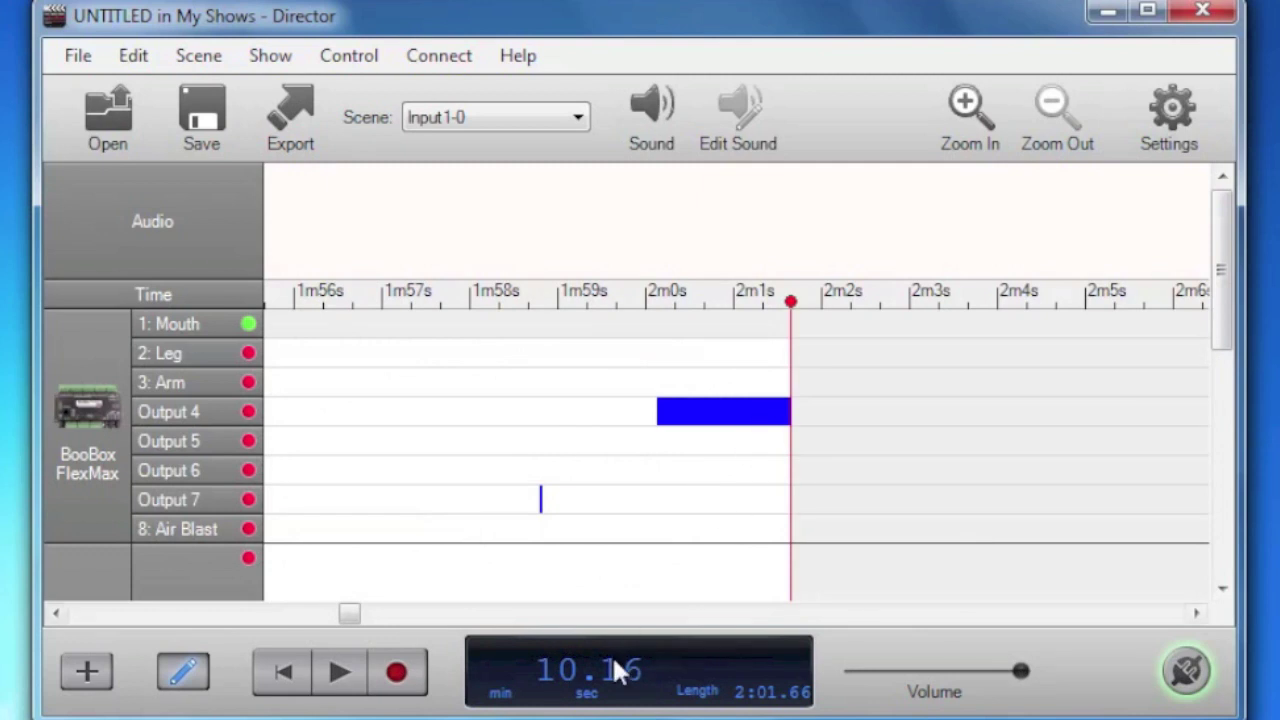
Move the playhead to 1:00 and show the seconds of the timeline leading up to it
click(618, 675)
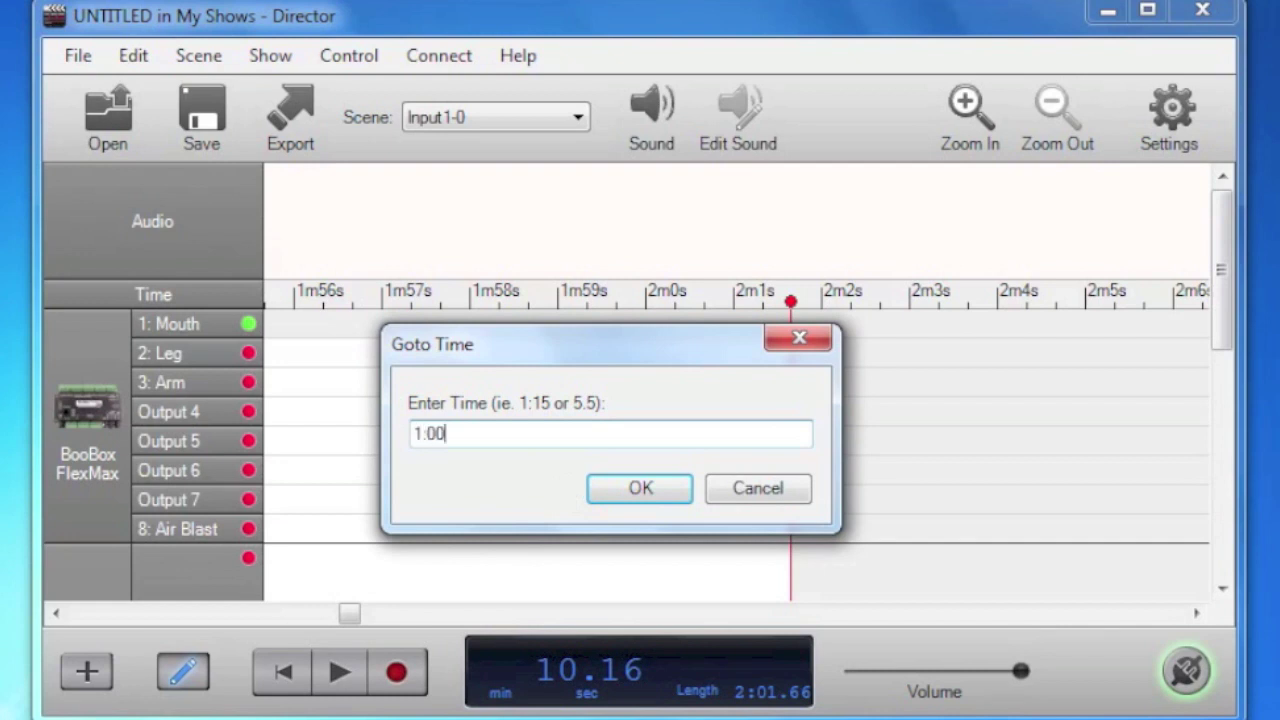
key(Return)
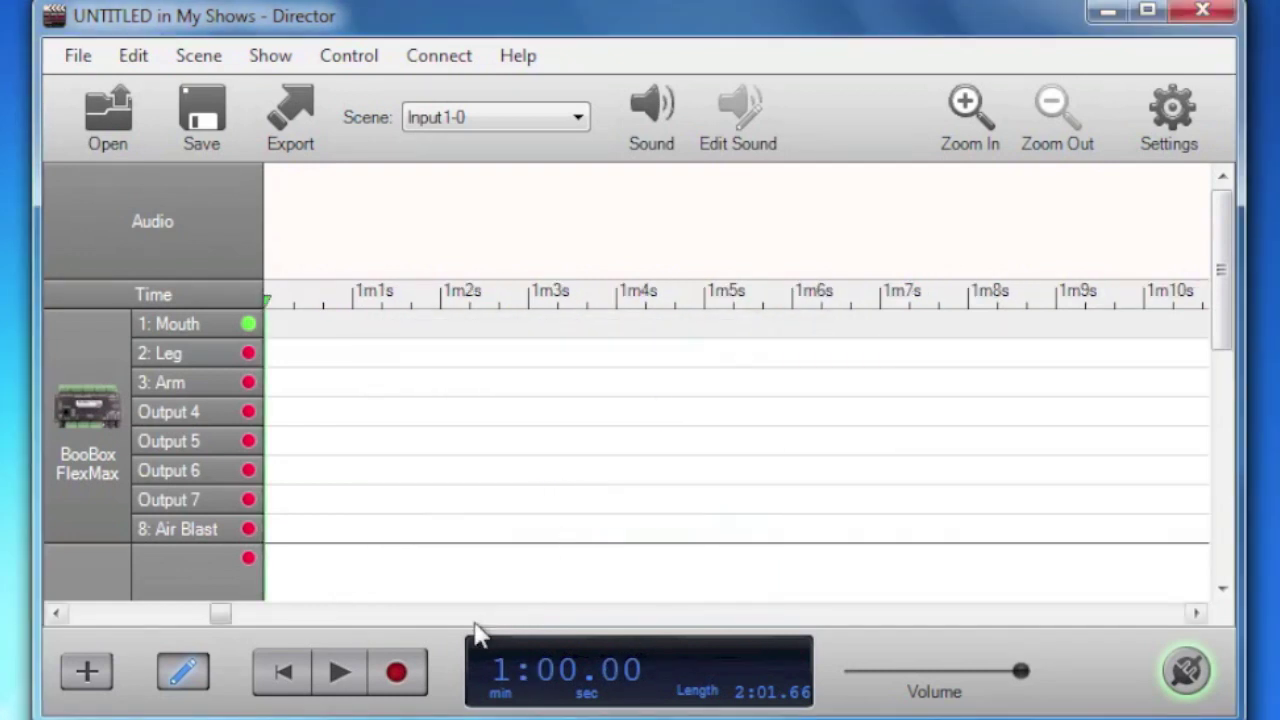
drag(216, 613, 201, 615)
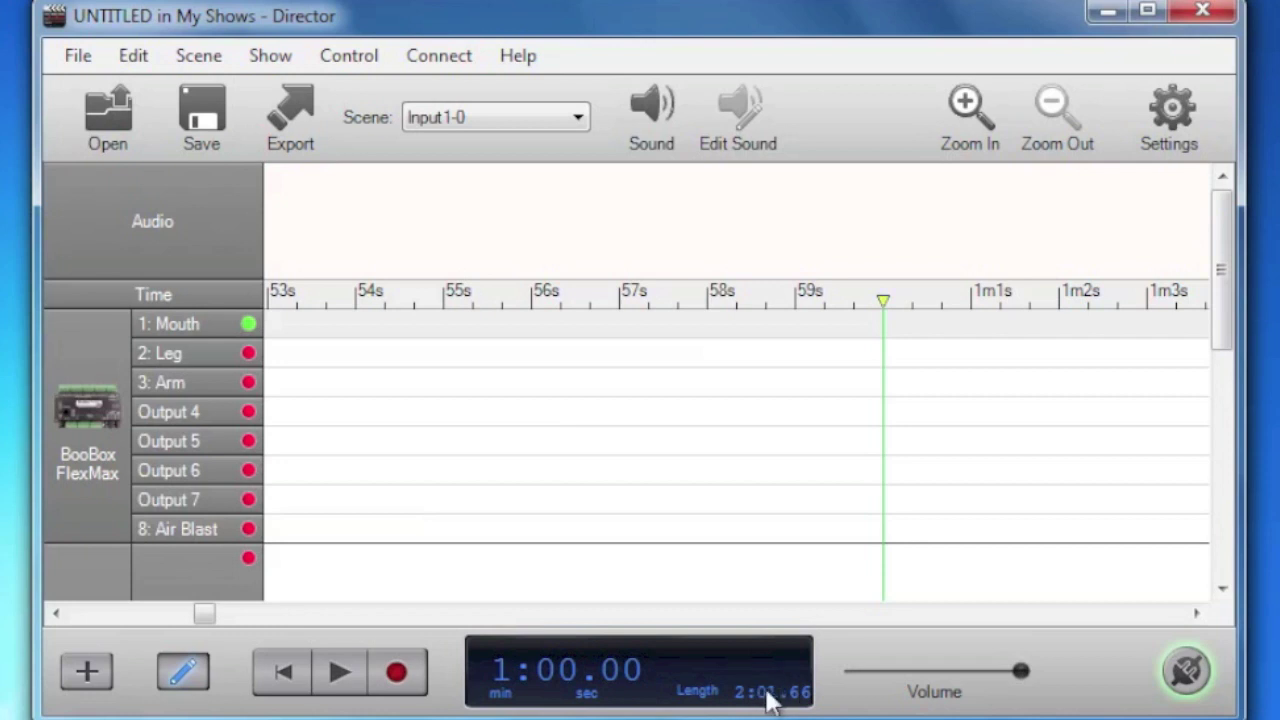
Set the scene length to 1:02
click(706, 695)
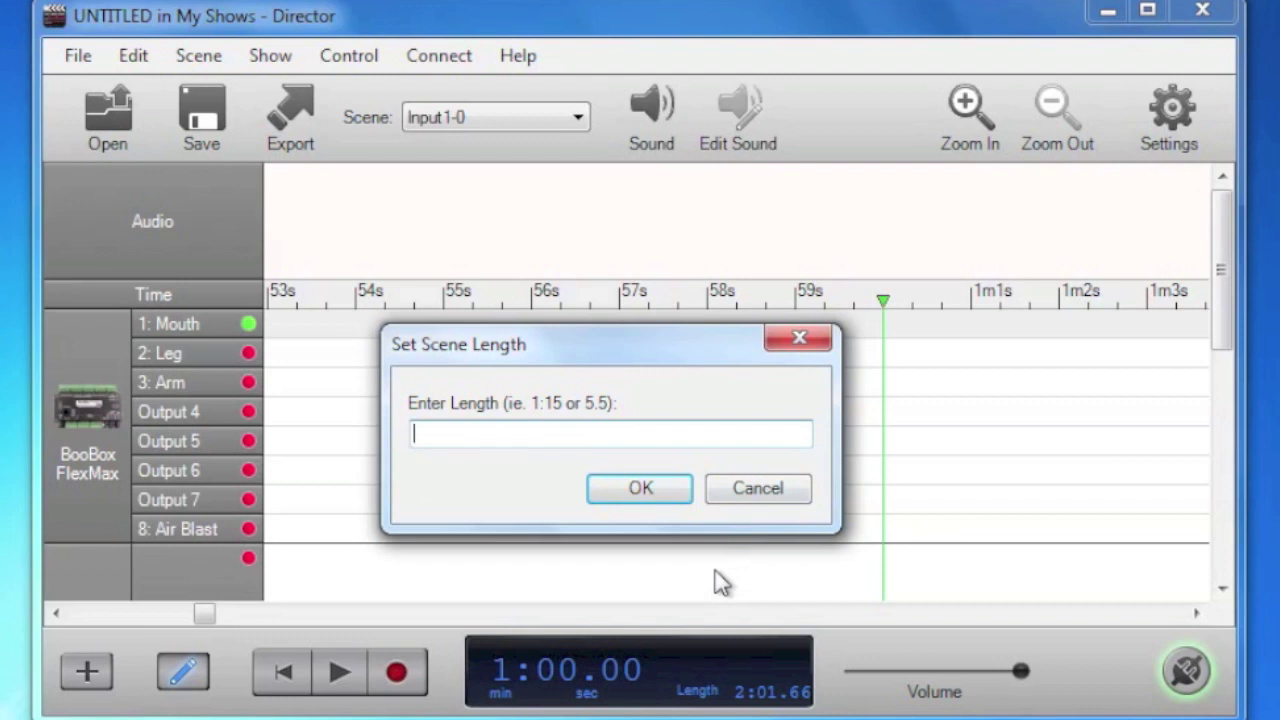
text(1:02)
key(Return)
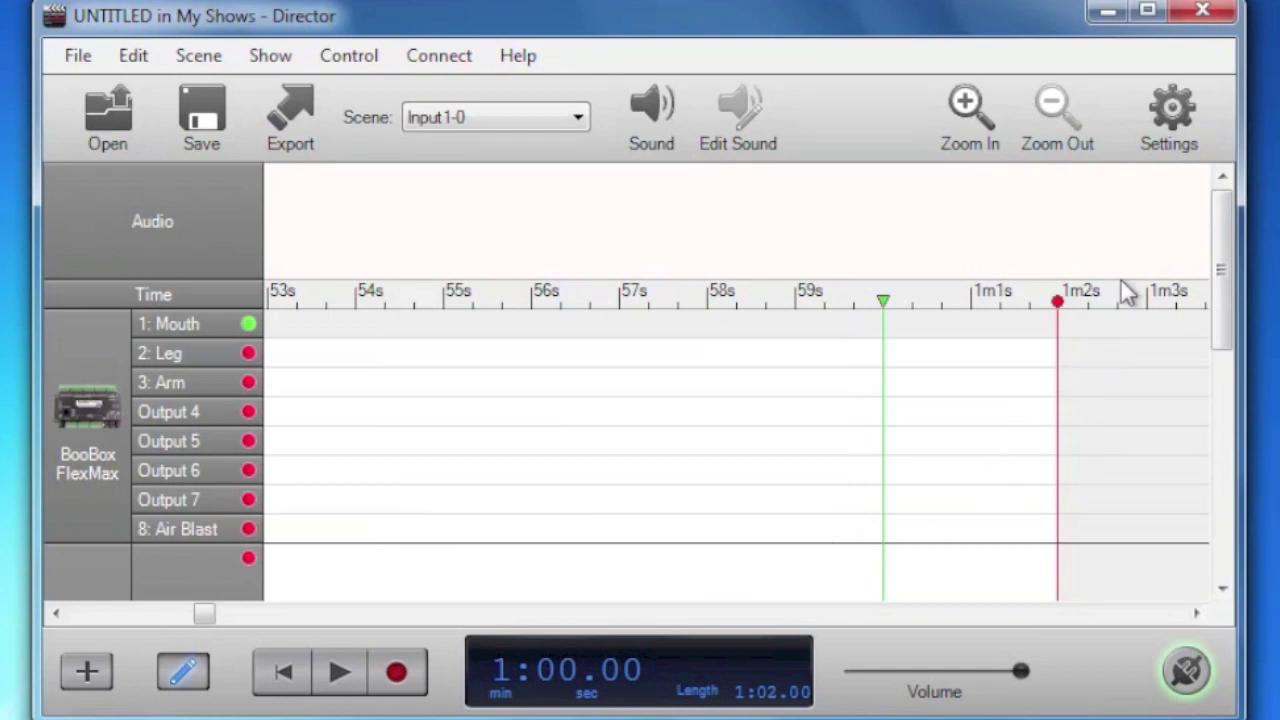
Review the show settings and the scene settings through the Behavior options, and return to the full timeline
click(1170, 125)
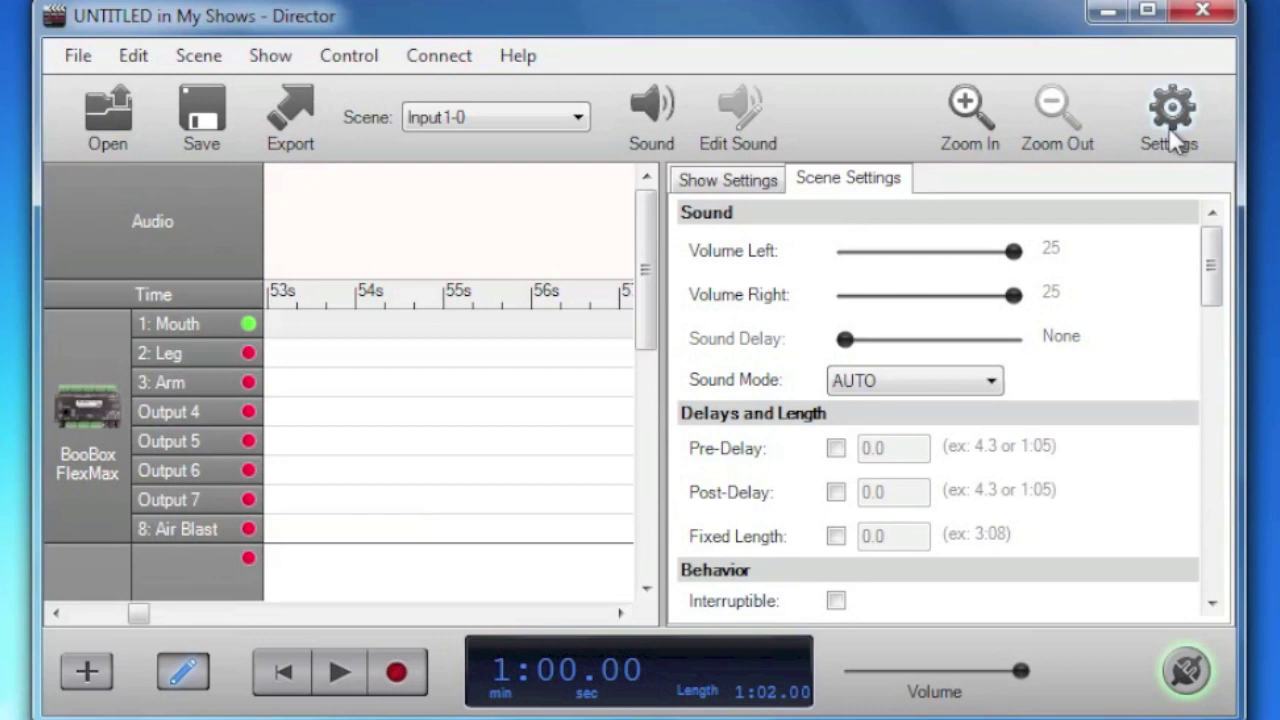
click(750, 180)
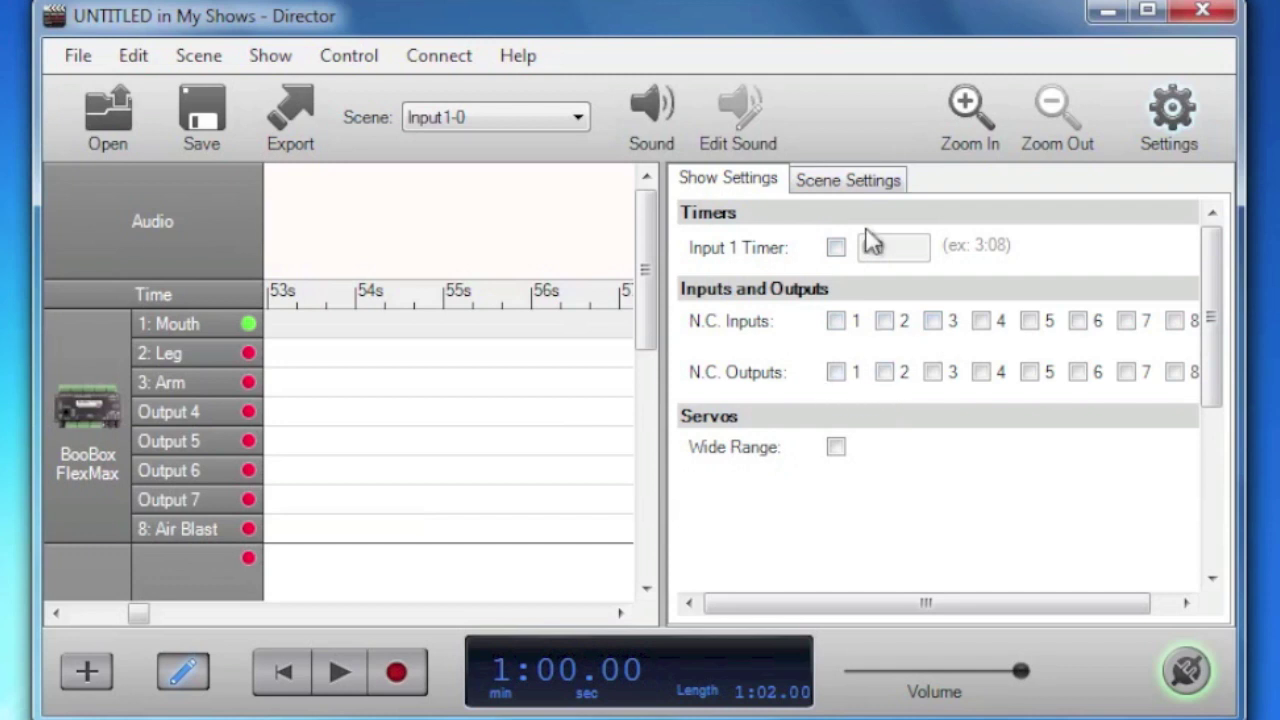
click(864, 186)
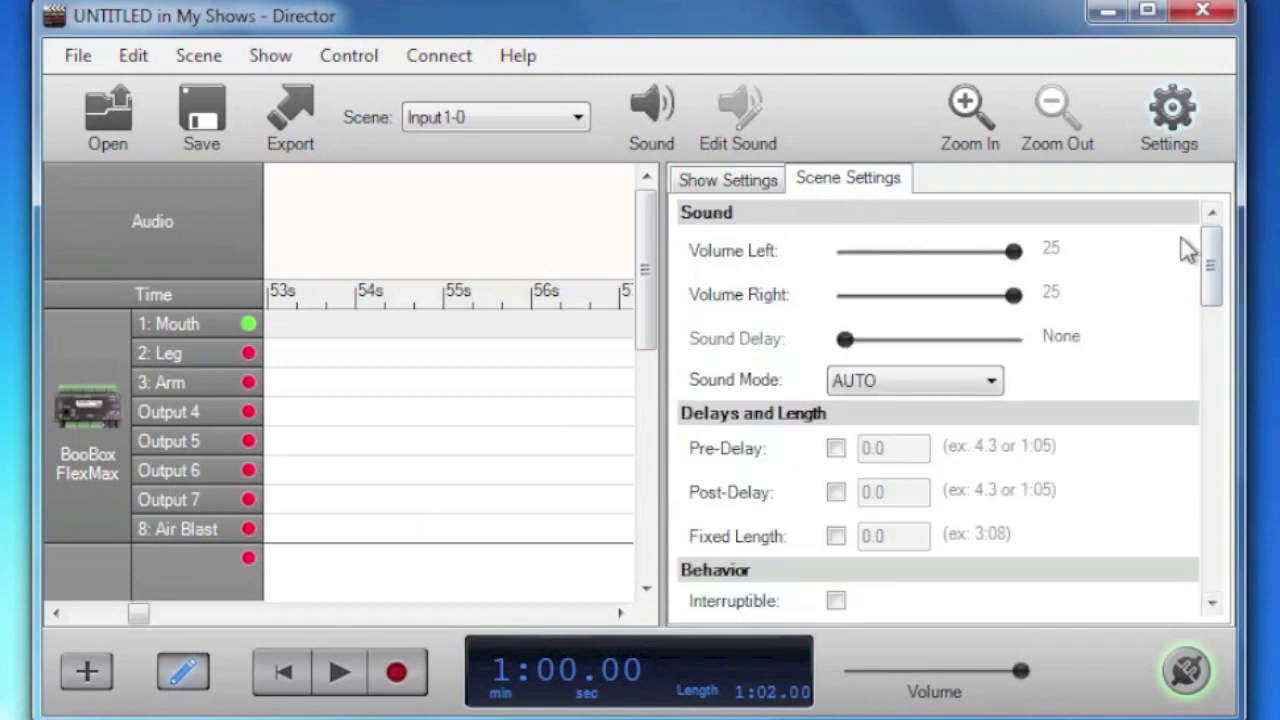
drag(1206, 251, 1220, 316)
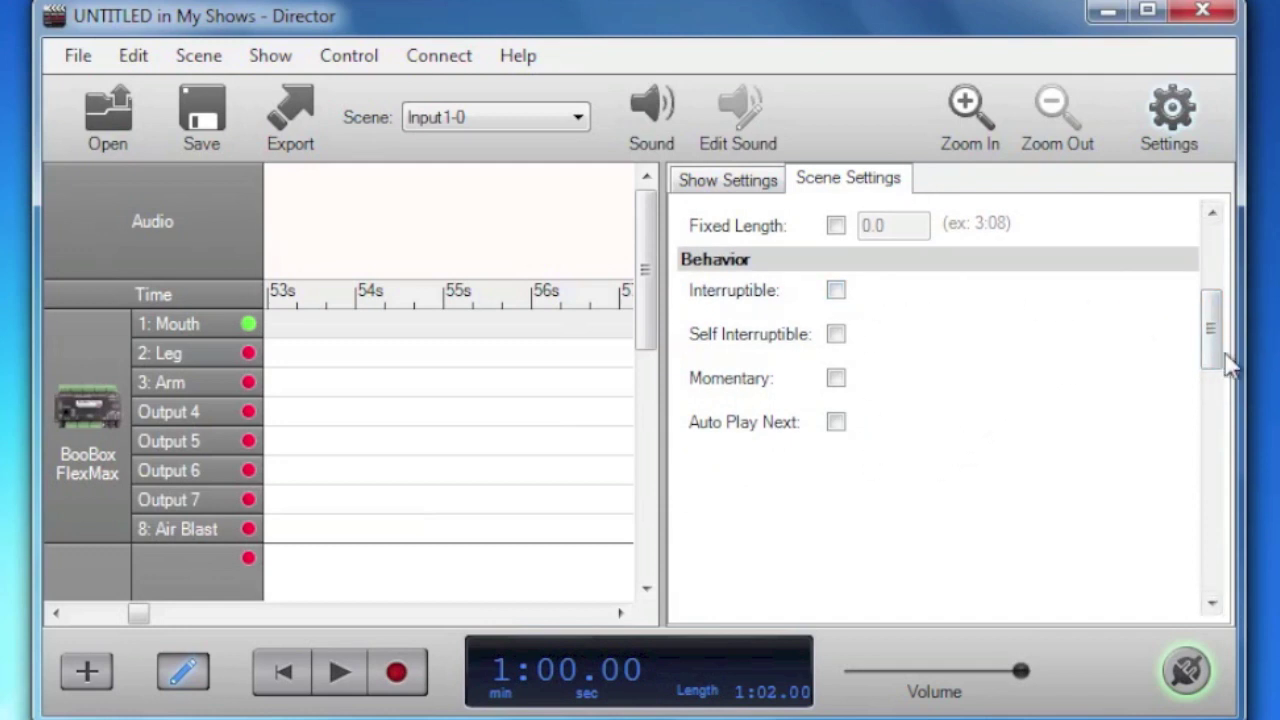
drag(1211, 330, 1195, 120)
click(1190, 118)
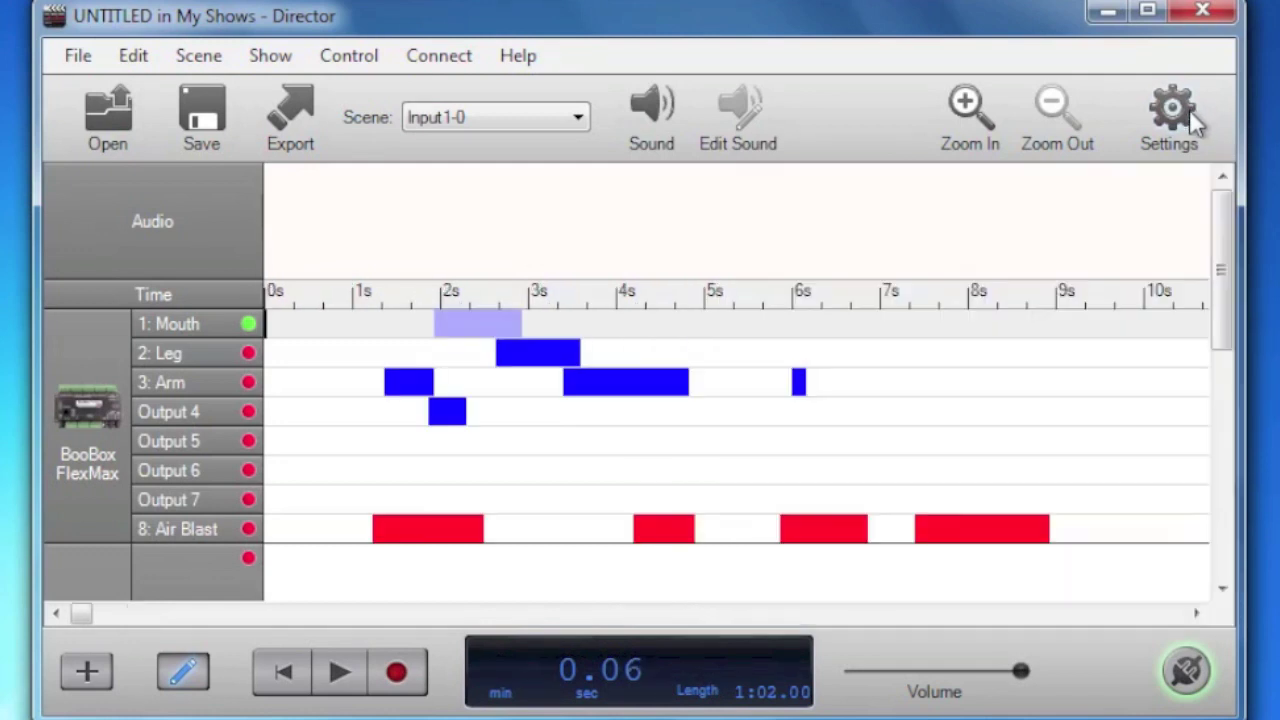